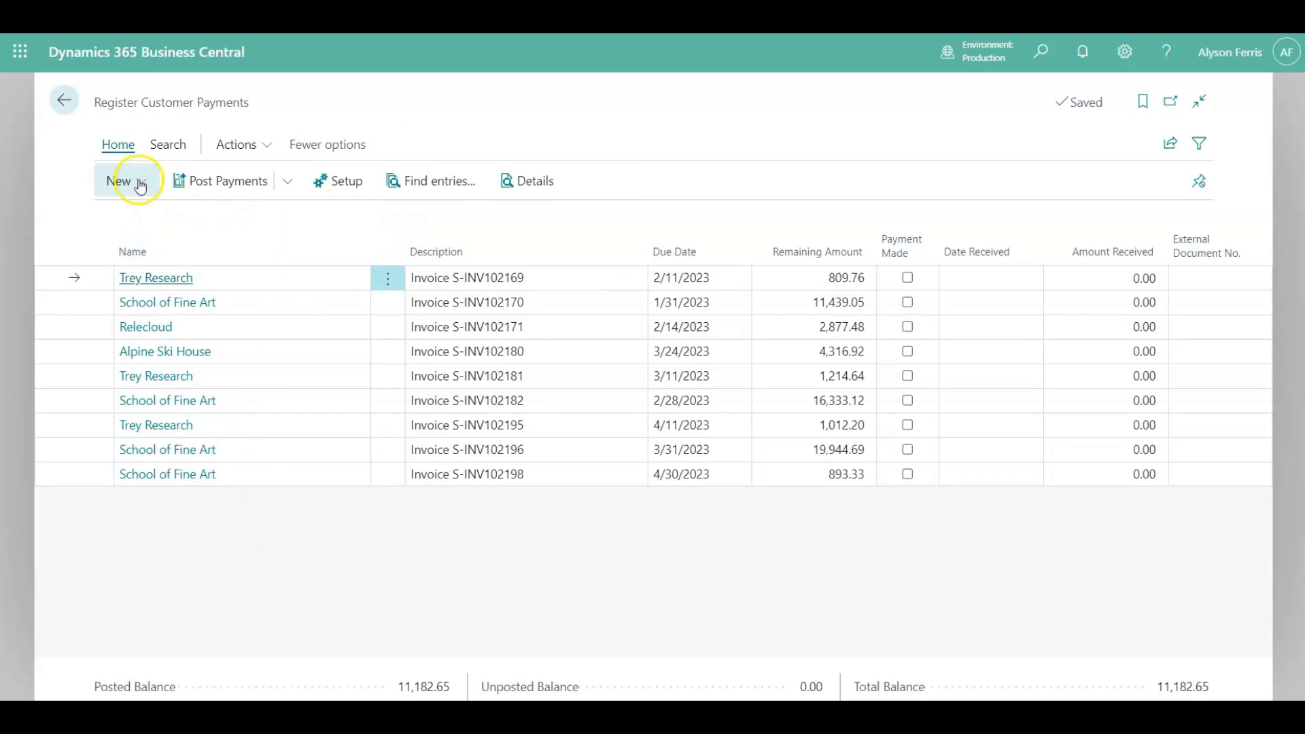
Step: Leave the payment registration page and open the Customers list from the home page
left_click(68, 100)
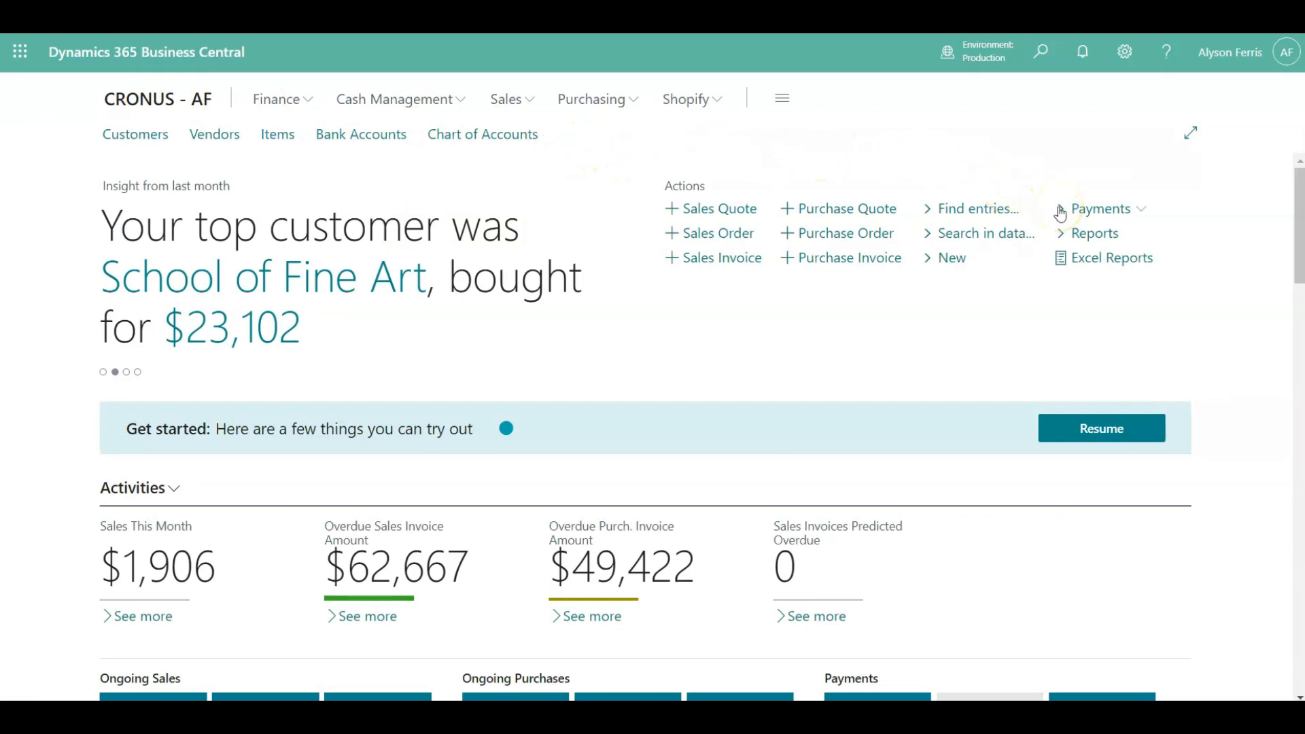
left_click(1139, 210)
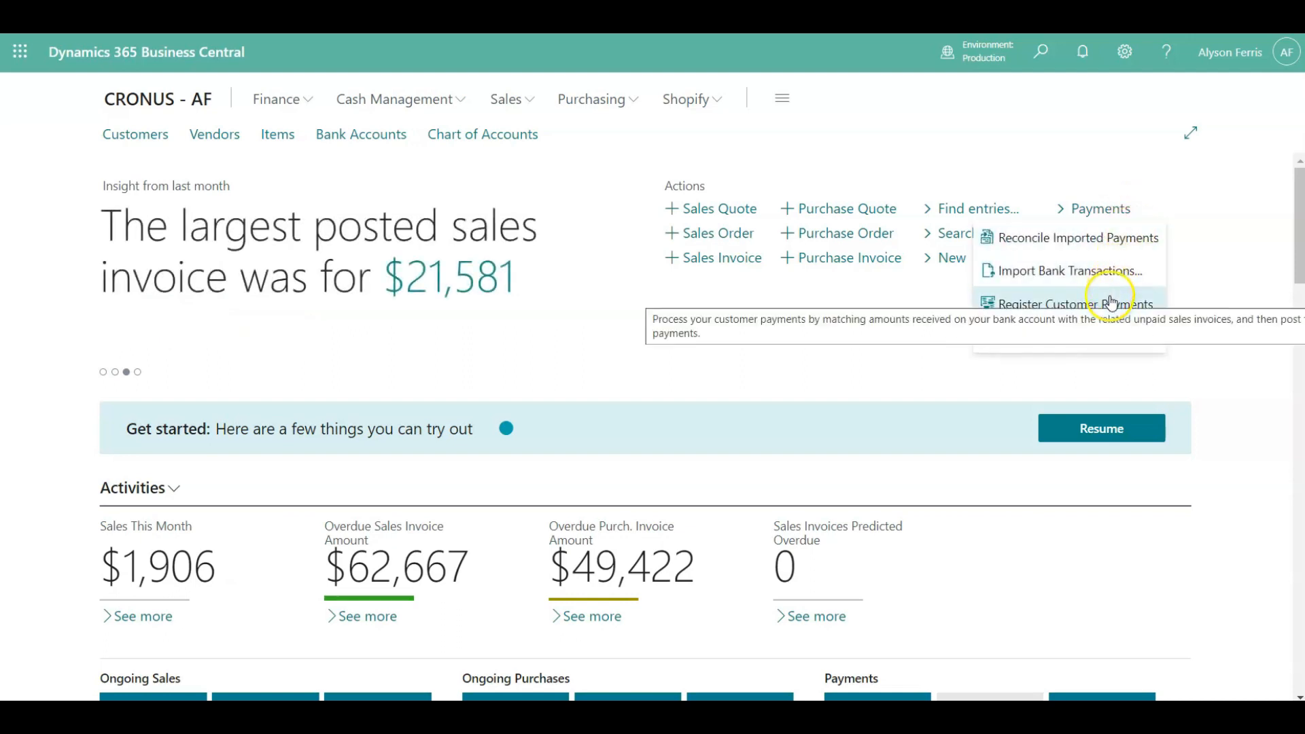
left_click(131, 141)
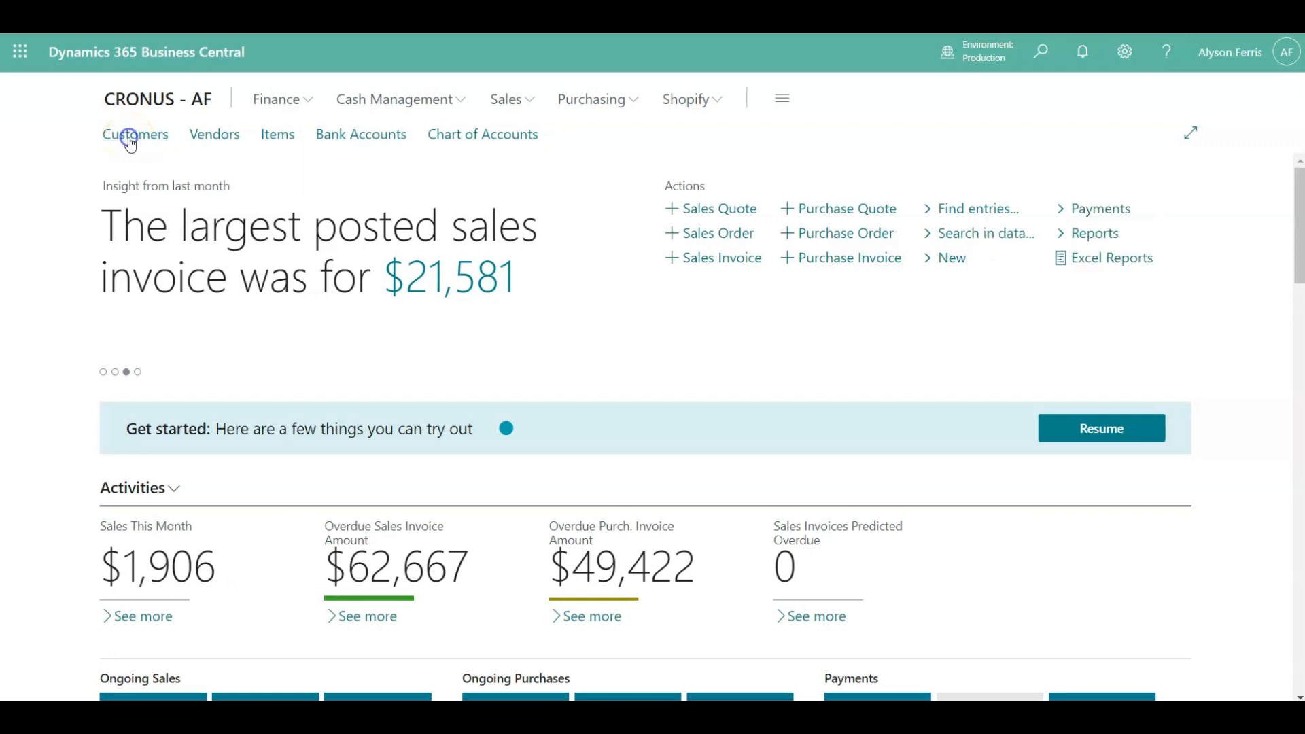
Step: Check where Register Customer Payments is offered among the customer list's other actions, without running it
left_click(395, 181)
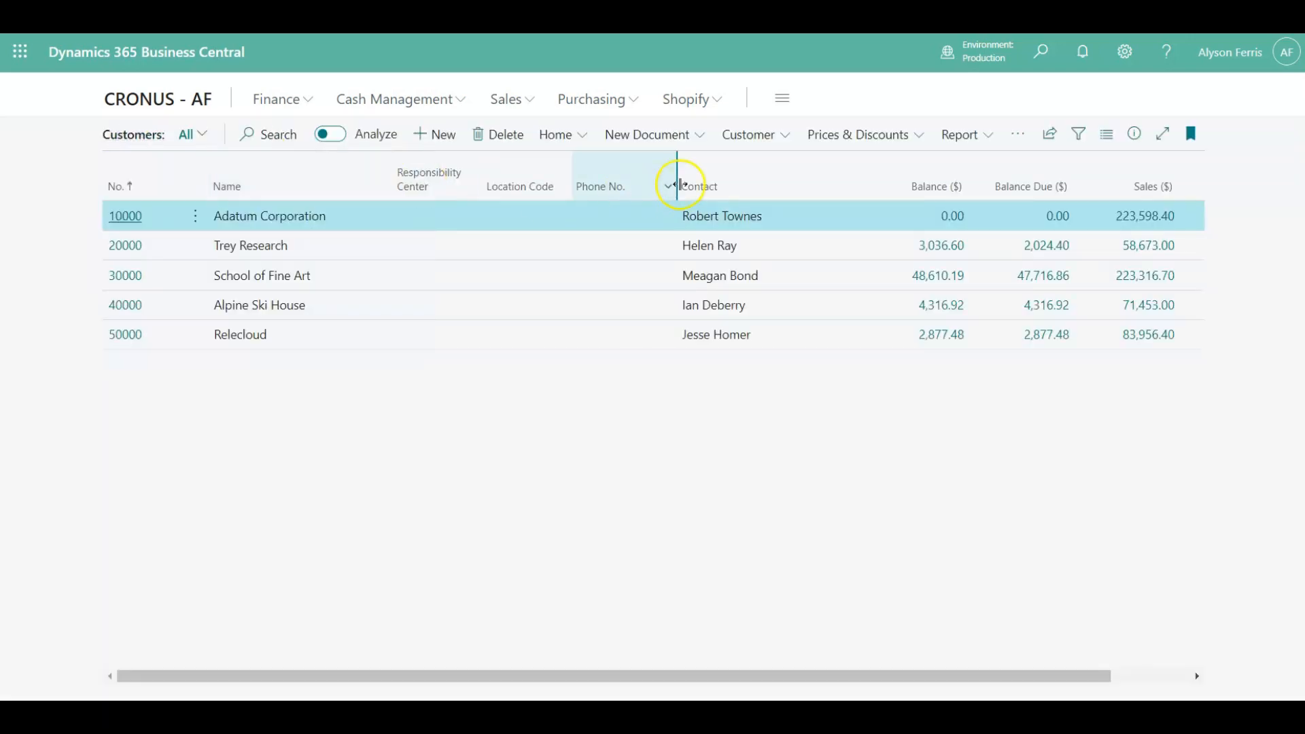
left_click(1023, 133)
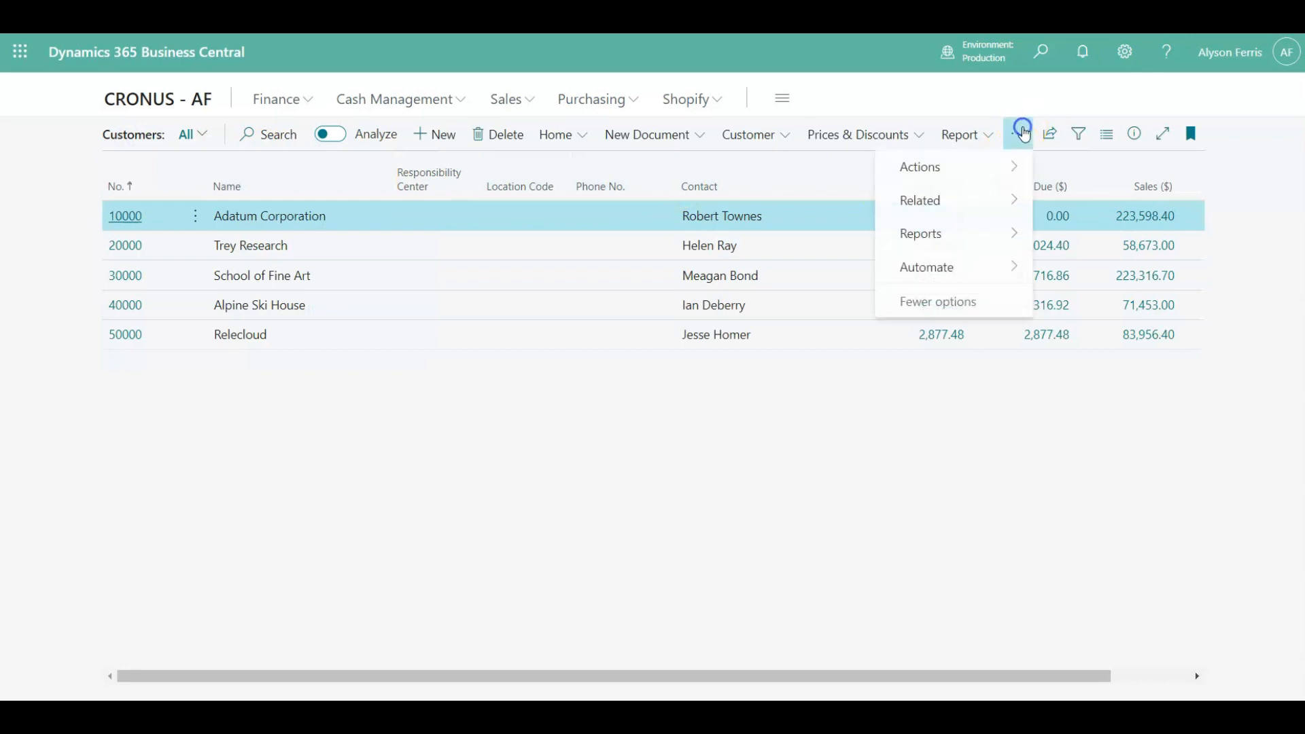
left_click(985, 168)
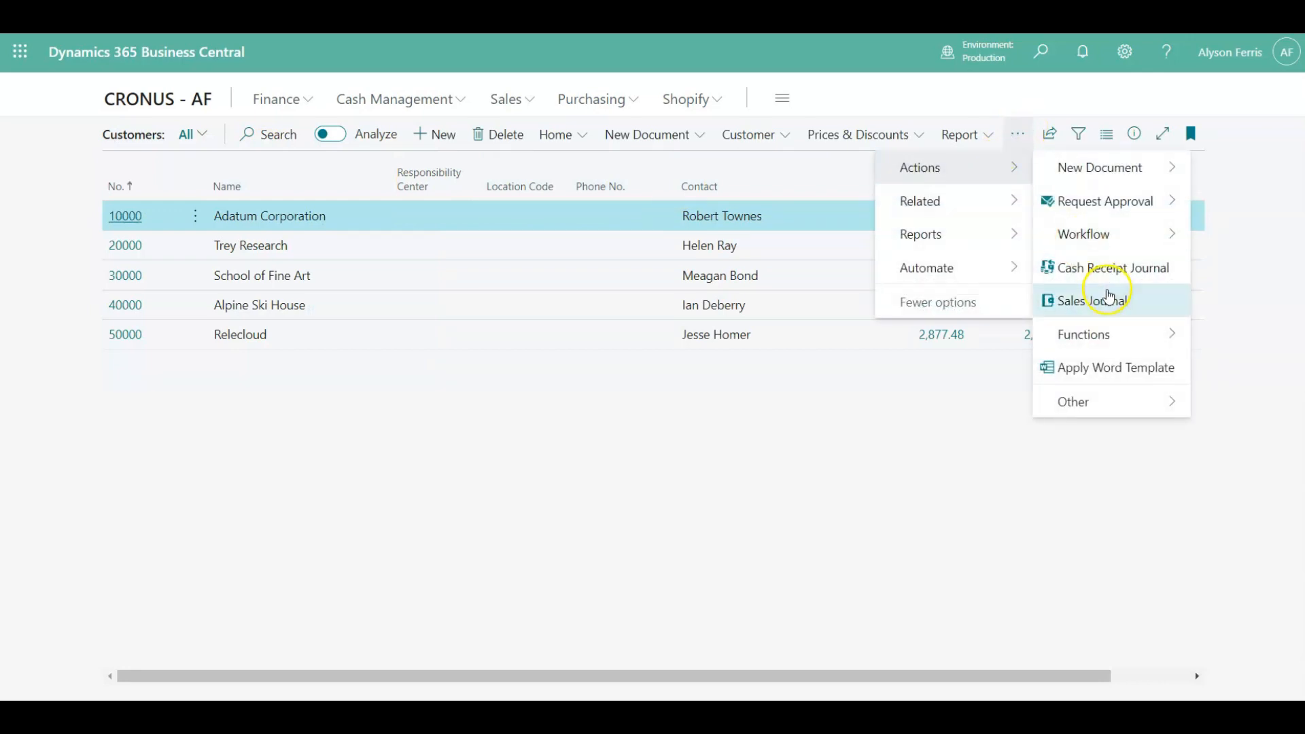
left_click(1106, 402)
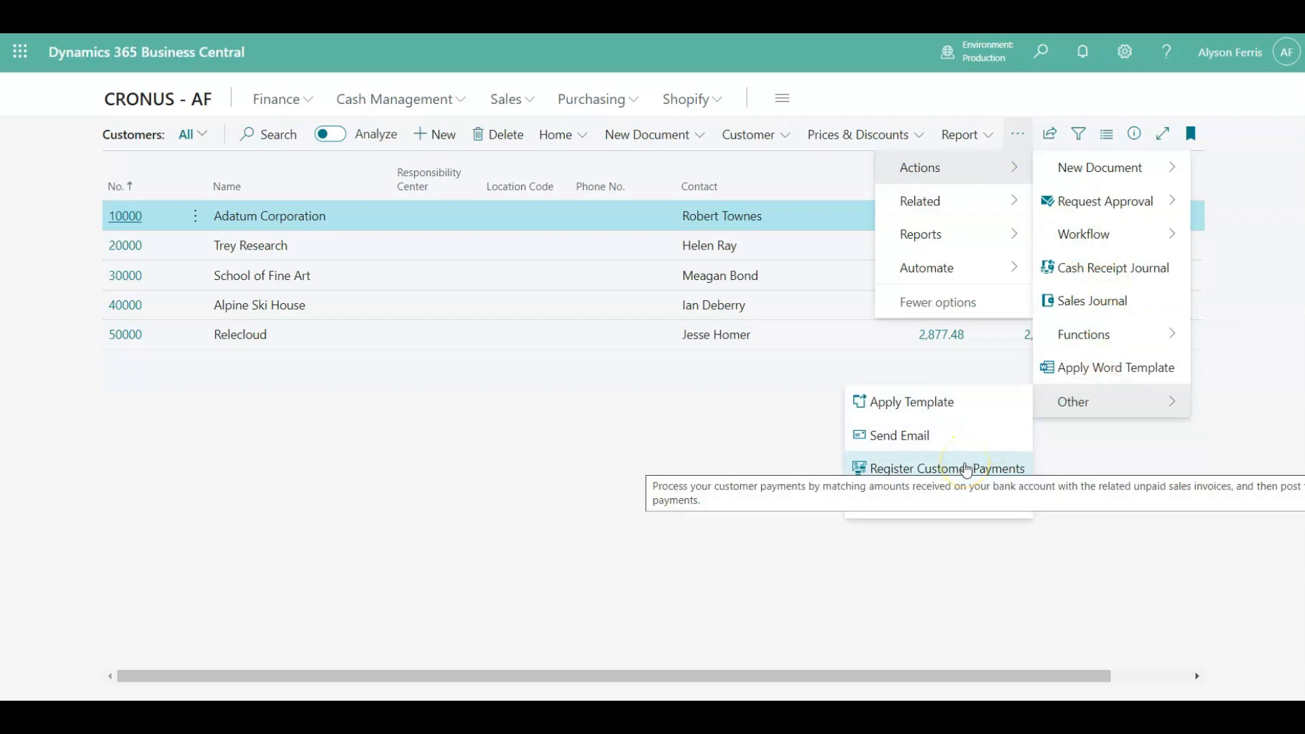
left_click(231, 416)
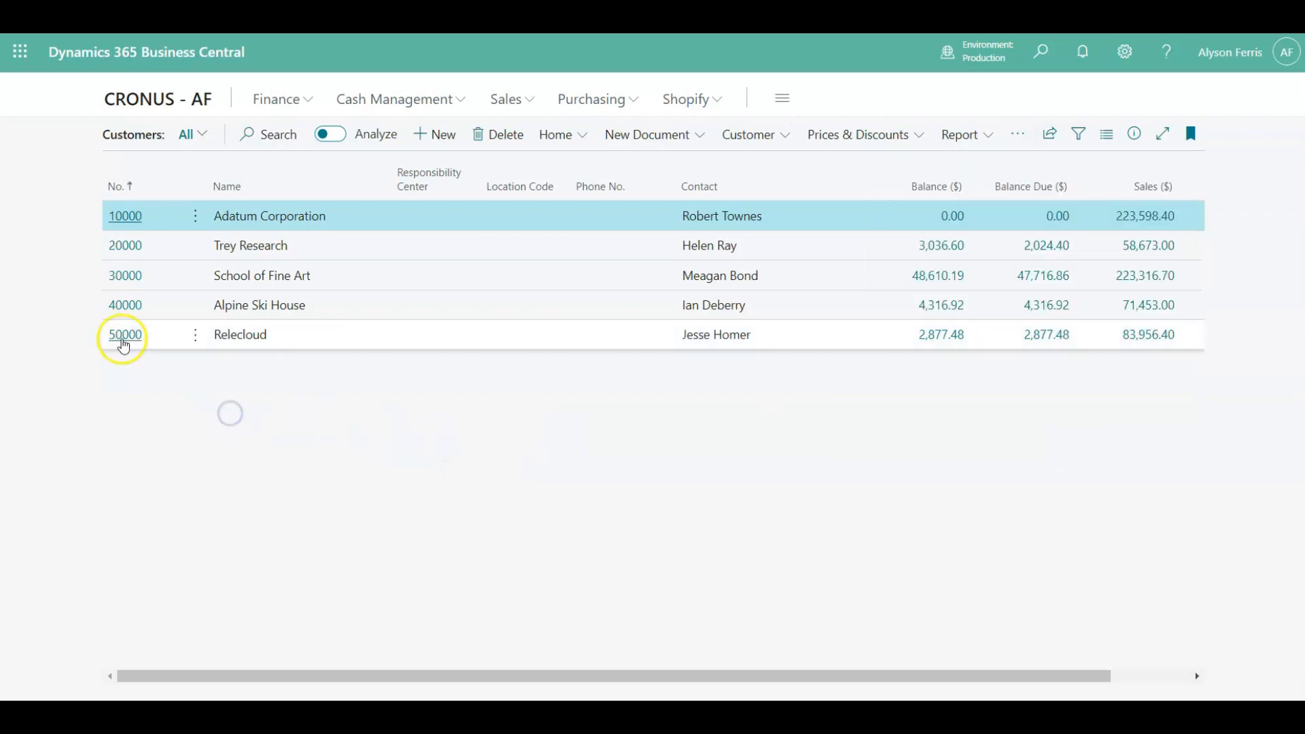
Step: Open the School of Fine Art customer card and start Register Customer Payments for that customer
left_click(121, 279)
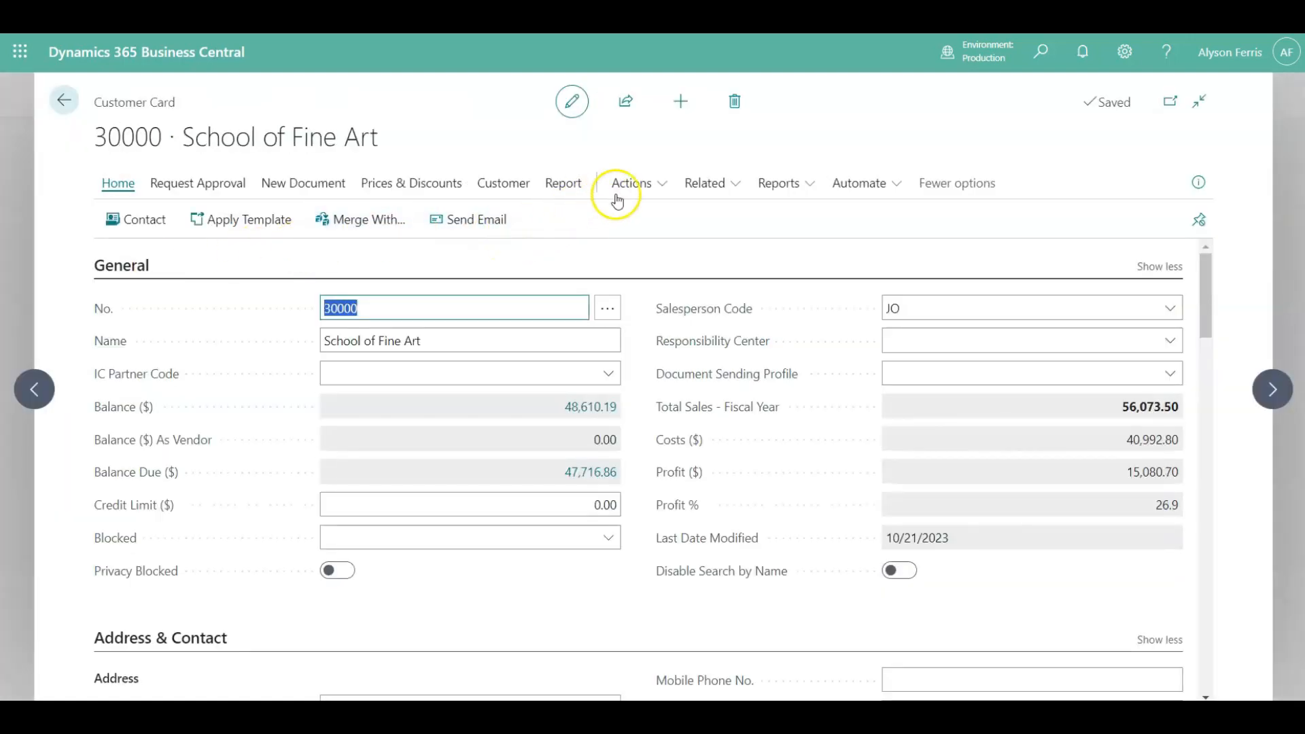
left_click(662, 186)
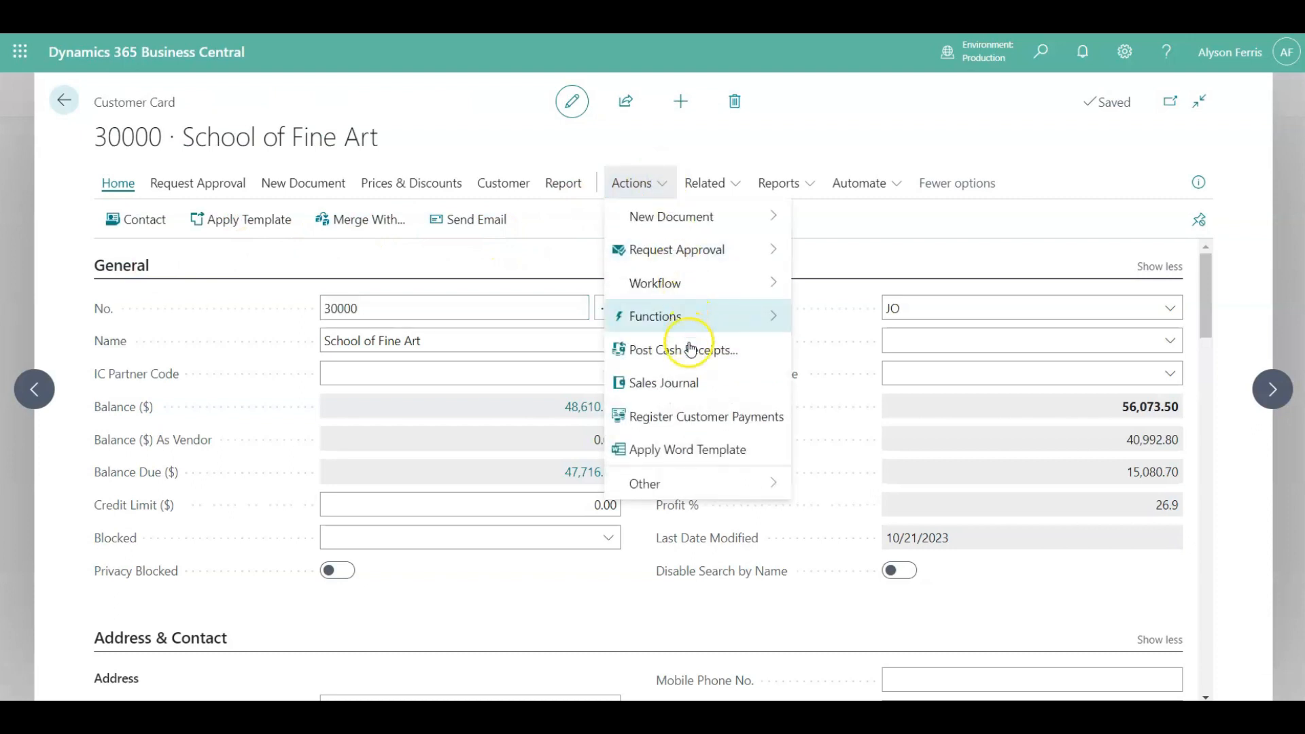
left_click(690, 418)
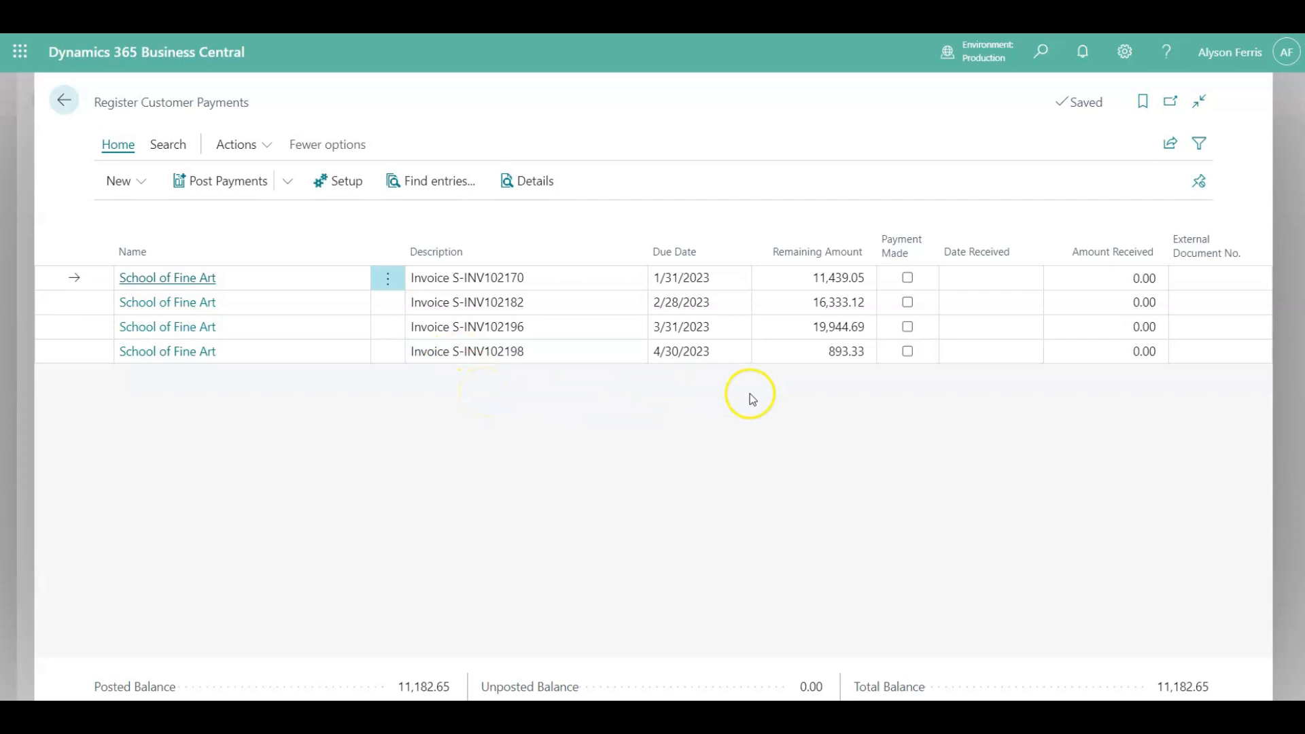
Step: Mark payment as made for invoices S-INV102198 and S-INV102170, and set the amount received on S-INV102170 to 8,500
left_click(909, 353)
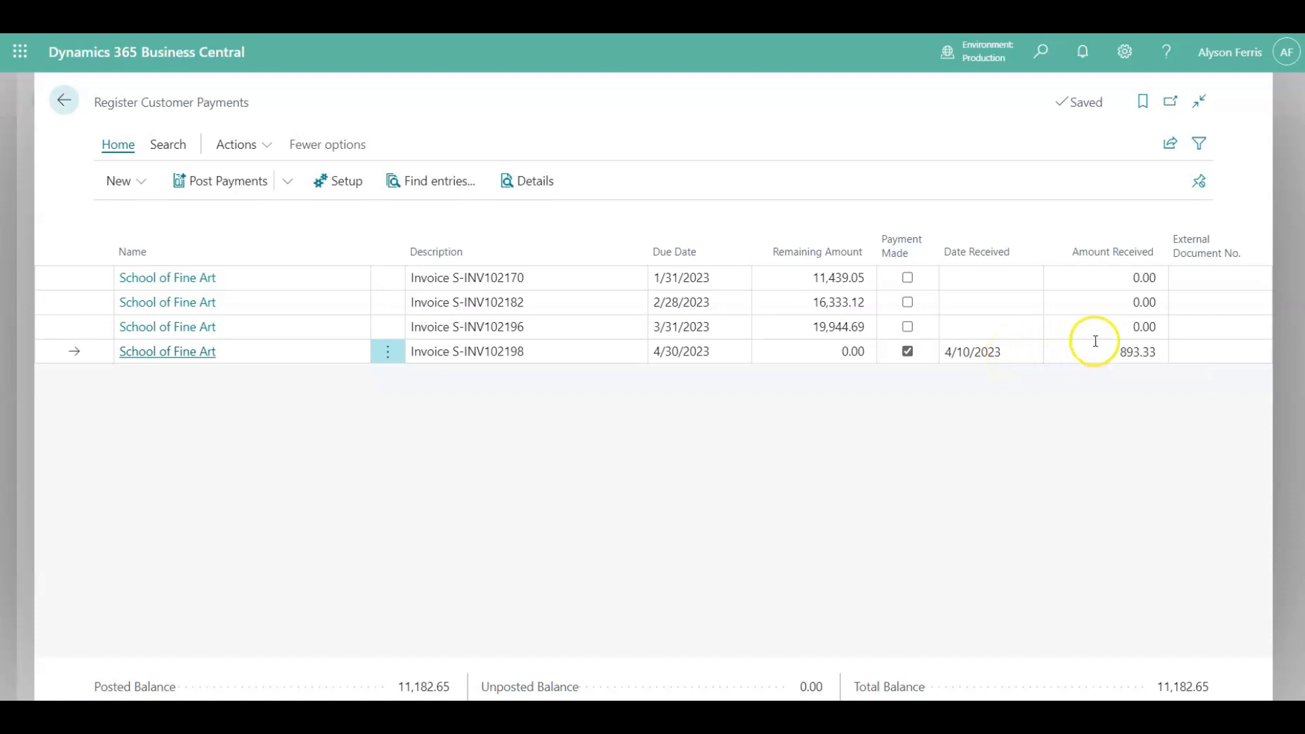
left_click(909, 277)
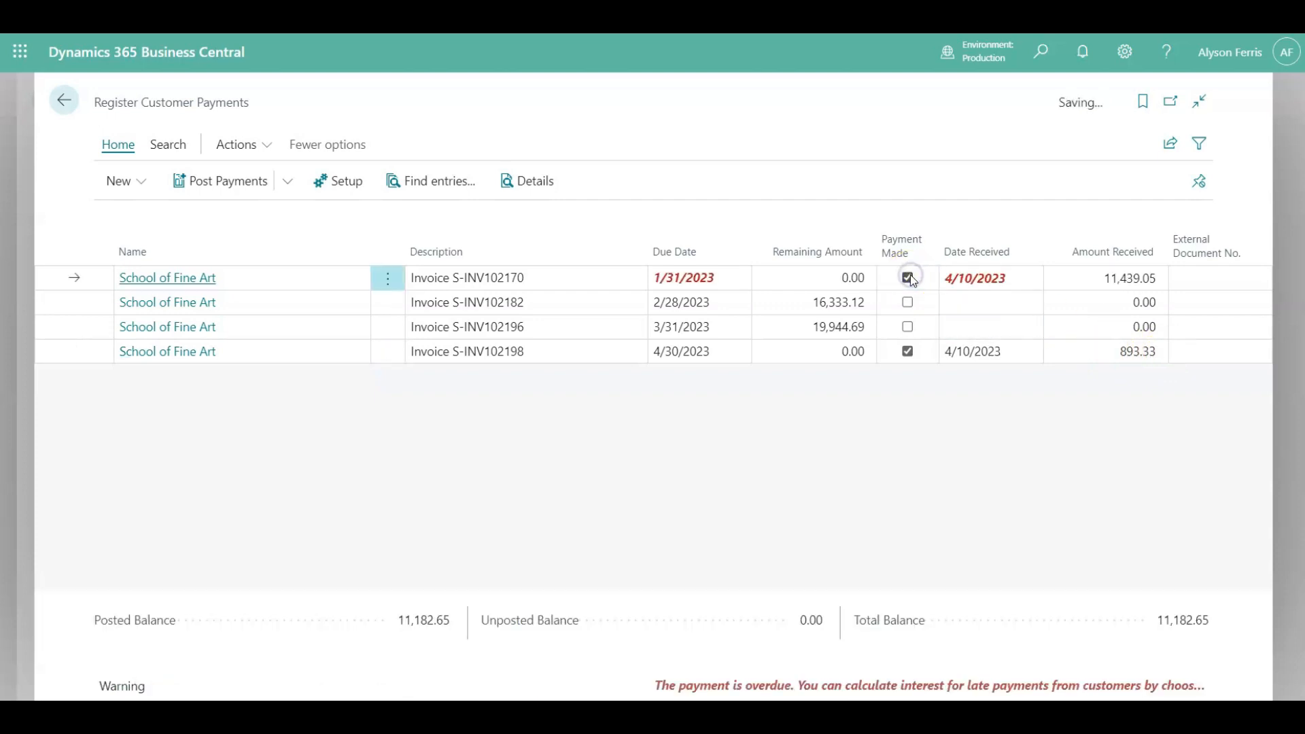
left_click(1102, 277)
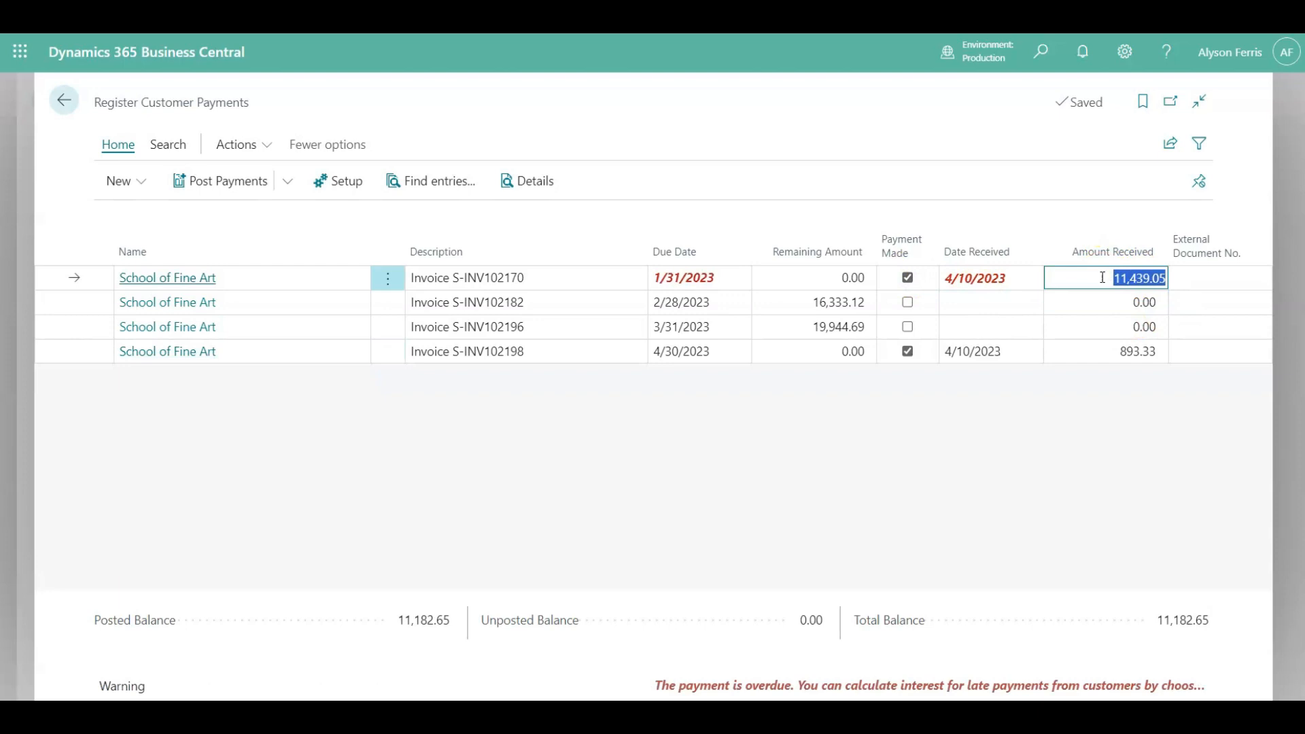
type("8500")
key("Tab")
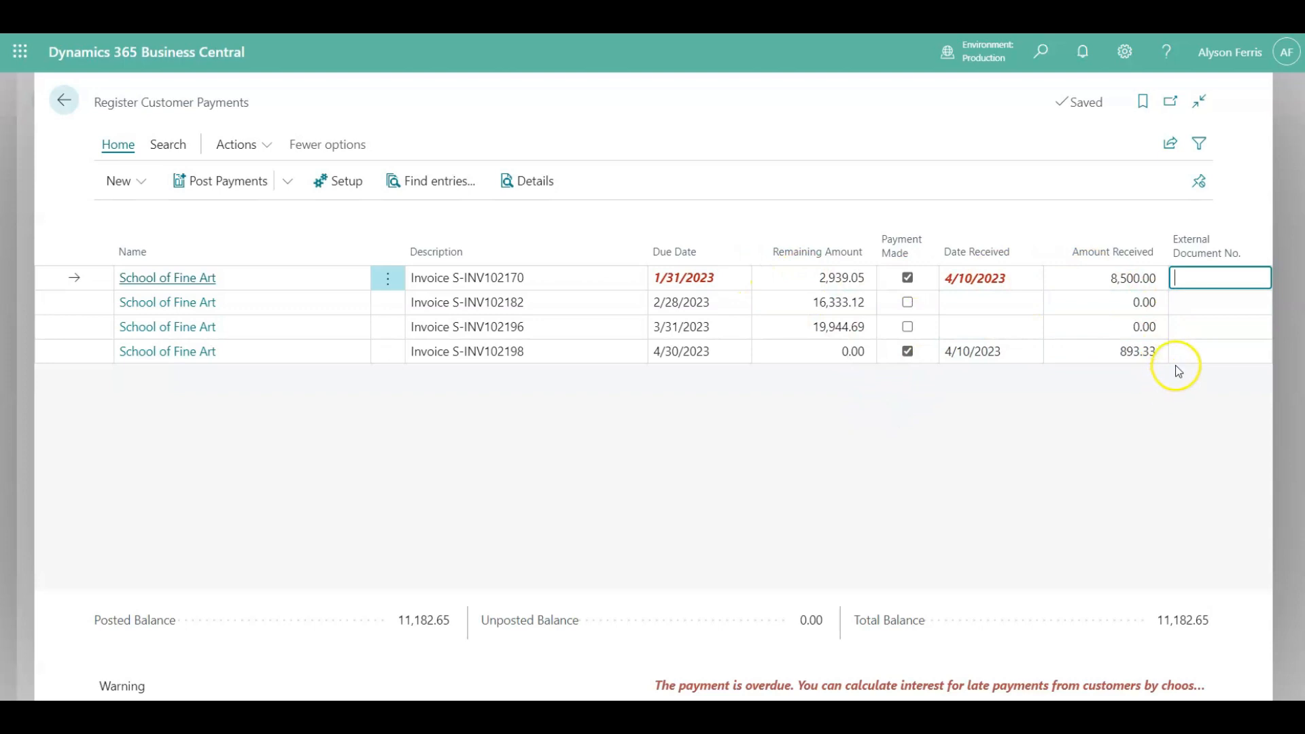
Step: Enter external document number 112234 for the payments on invoices S-INV102170 and S-INV102198
type("112234")
left_click(1194, 353)
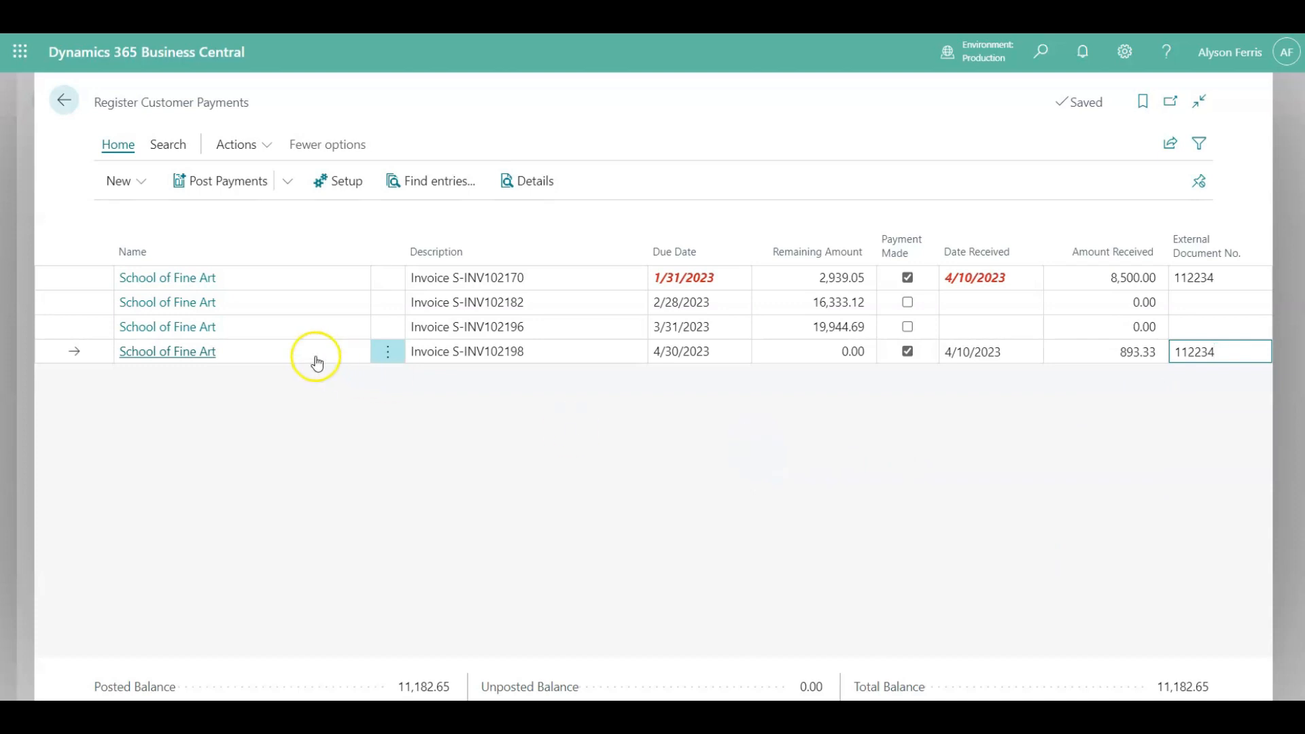
Step: Preview posting the payments individually and review the accounts, amounts and balancing accounts of the G/L entries
left_click(290, 191)
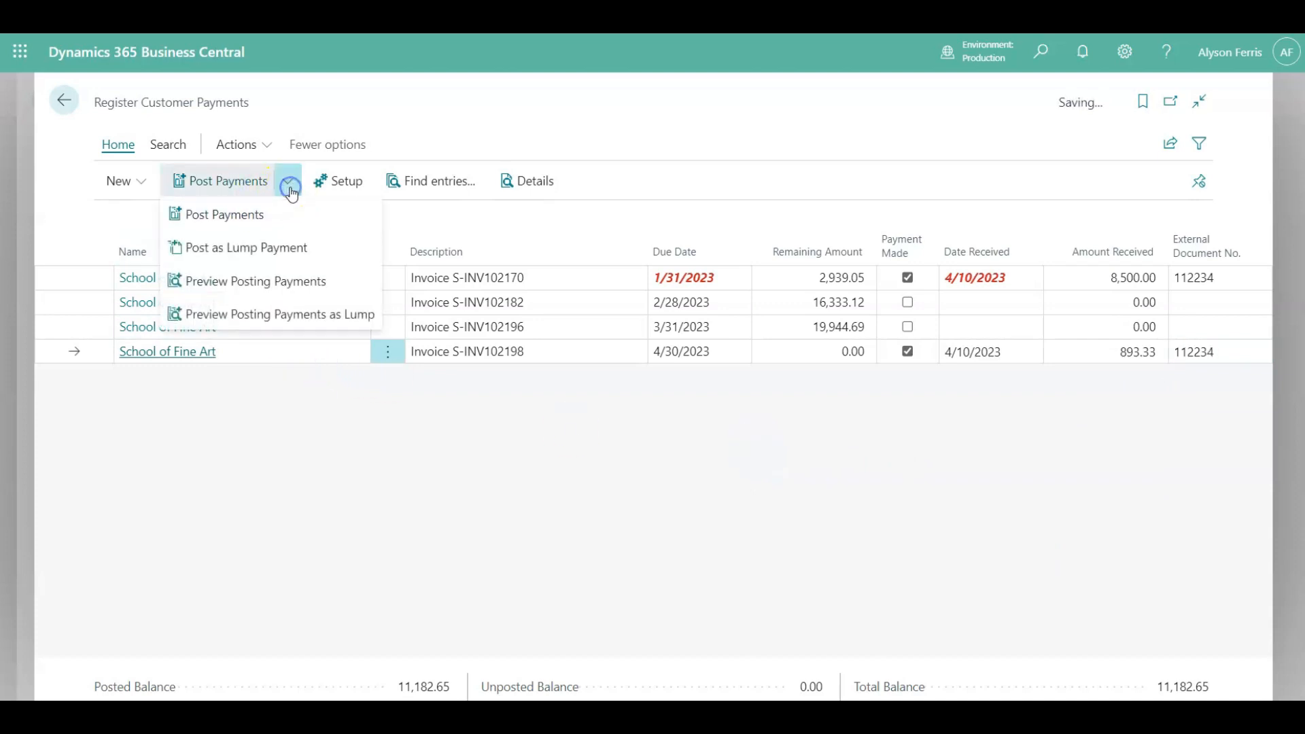
left_click(247, 289)
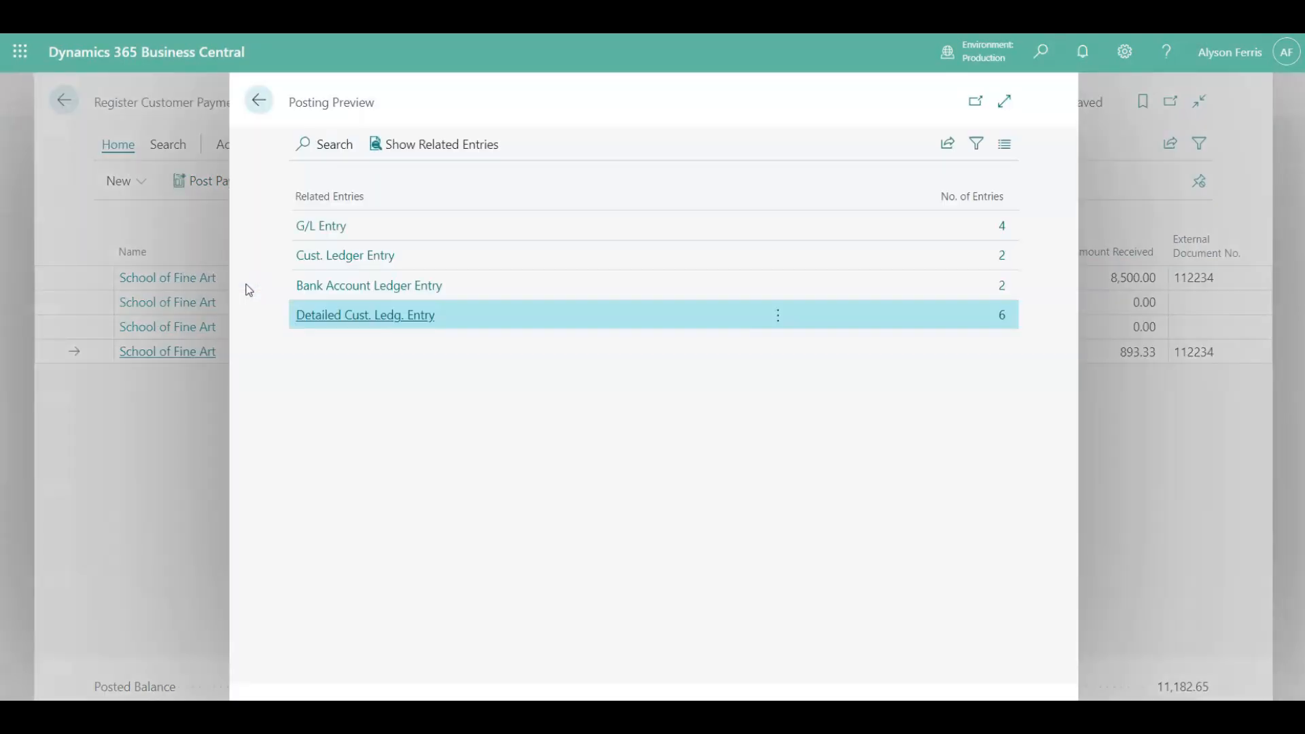
left_click(321, 225)
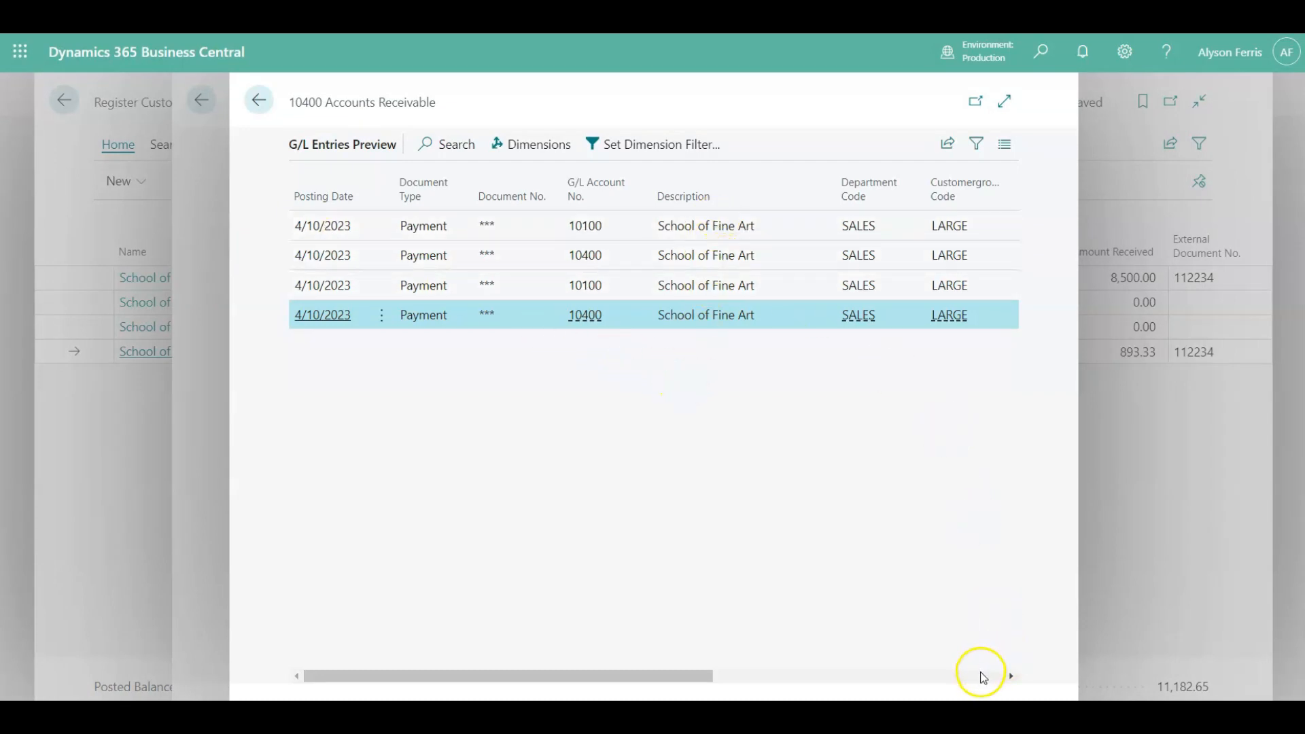
left_click(982, 677)
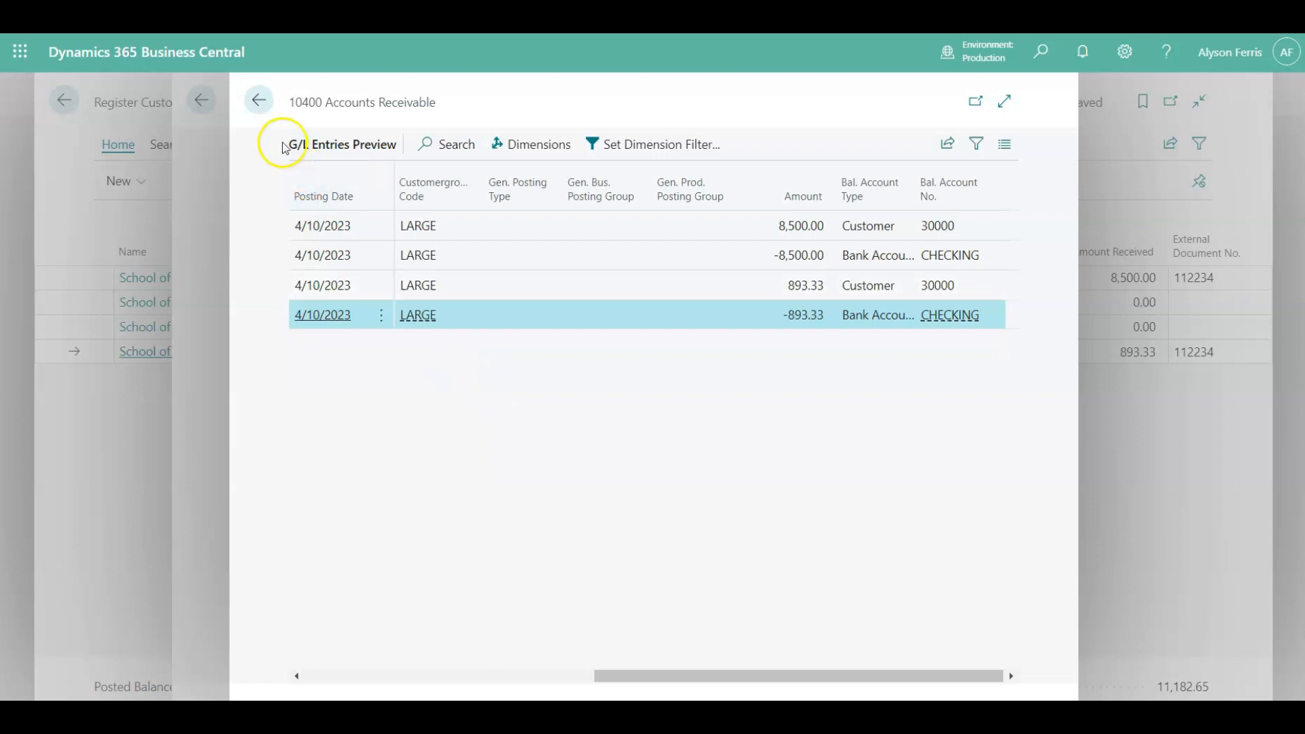
left_click(261, 102)
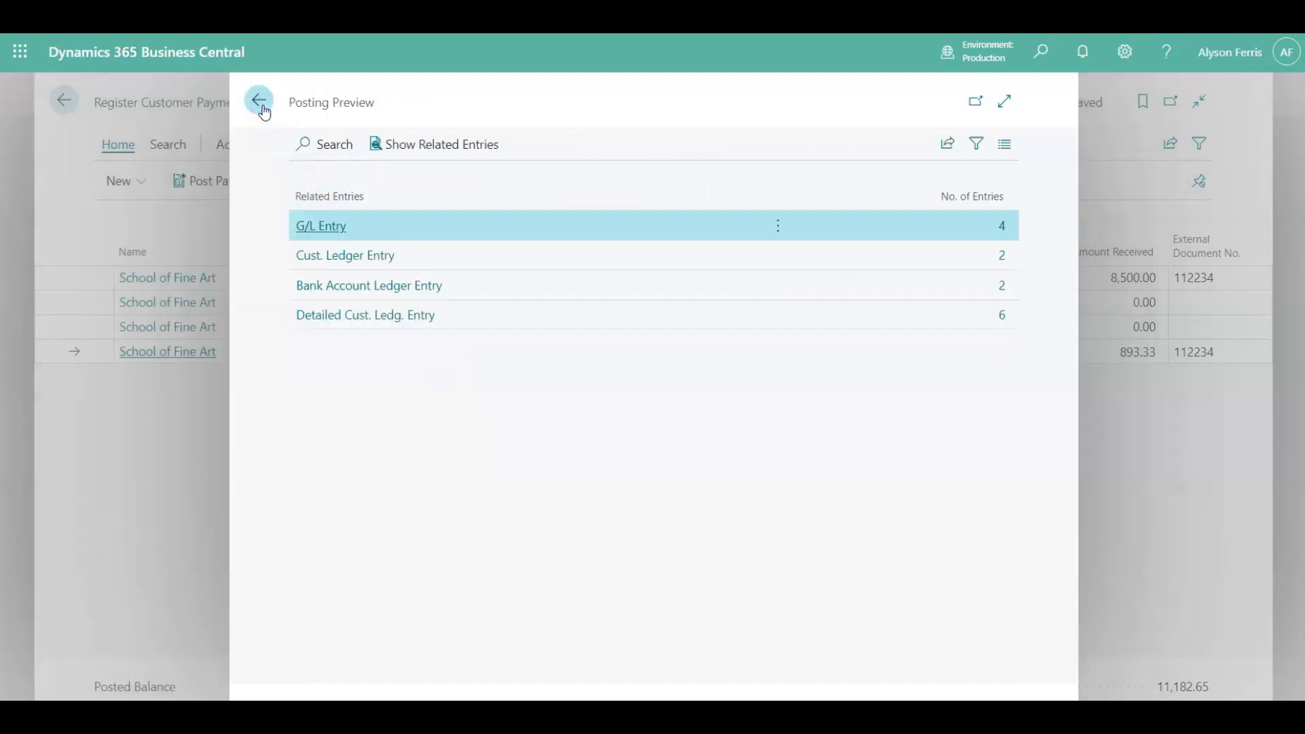
Step: Review the amounts of the customer ledger entries and the bank account ledger entries in the posting preview
left_click(309, 255)
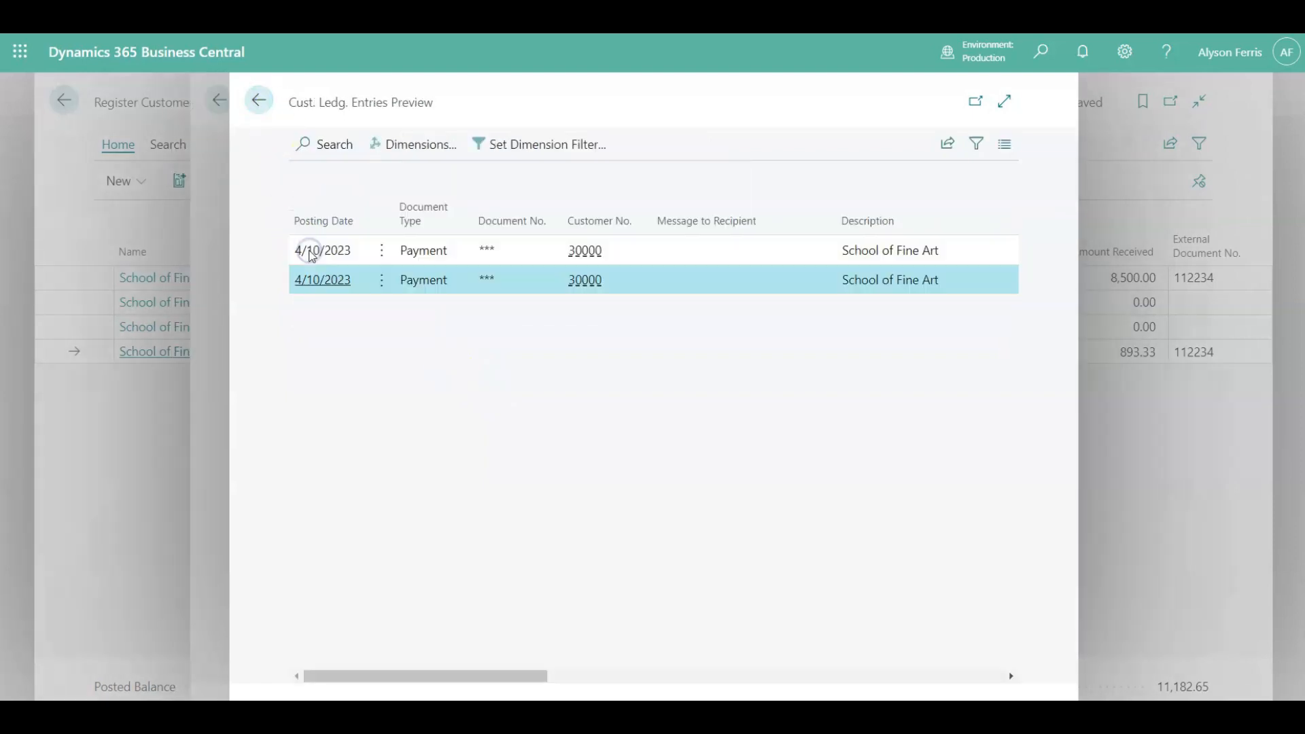
left_click(909, 678)
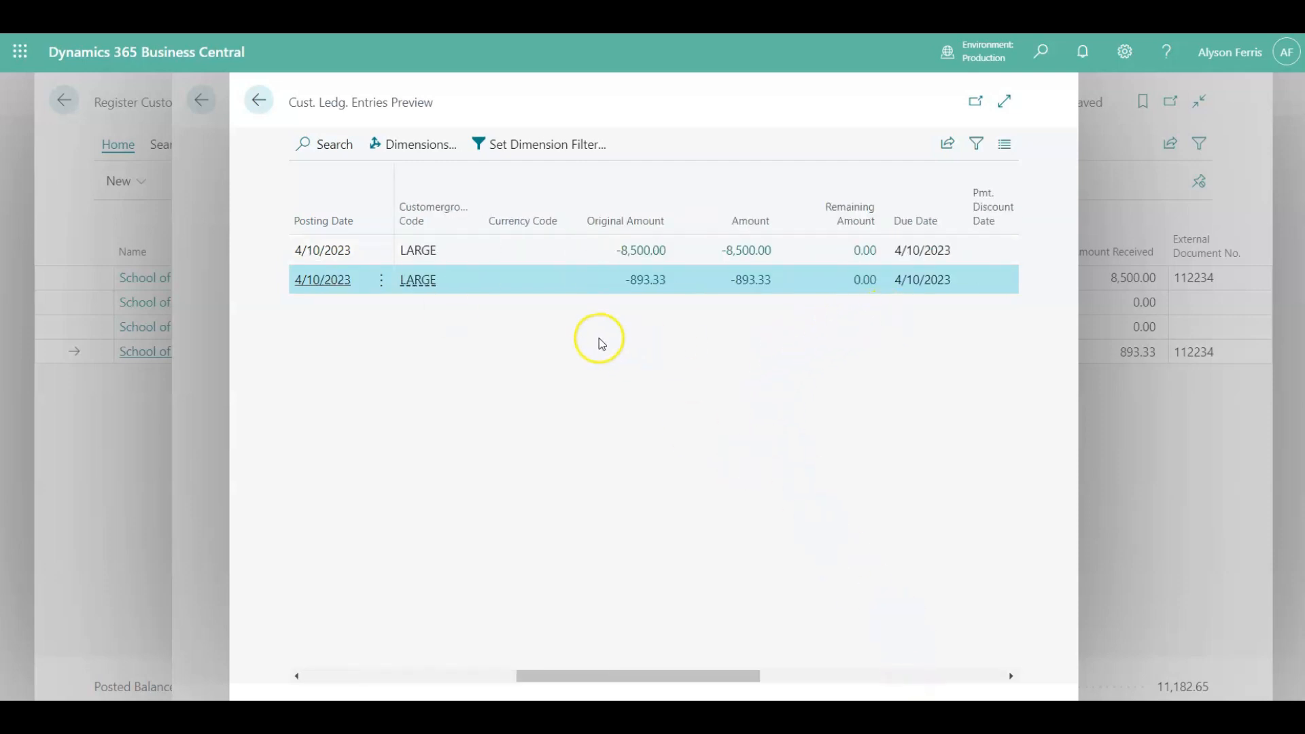
left_click(259, 100)
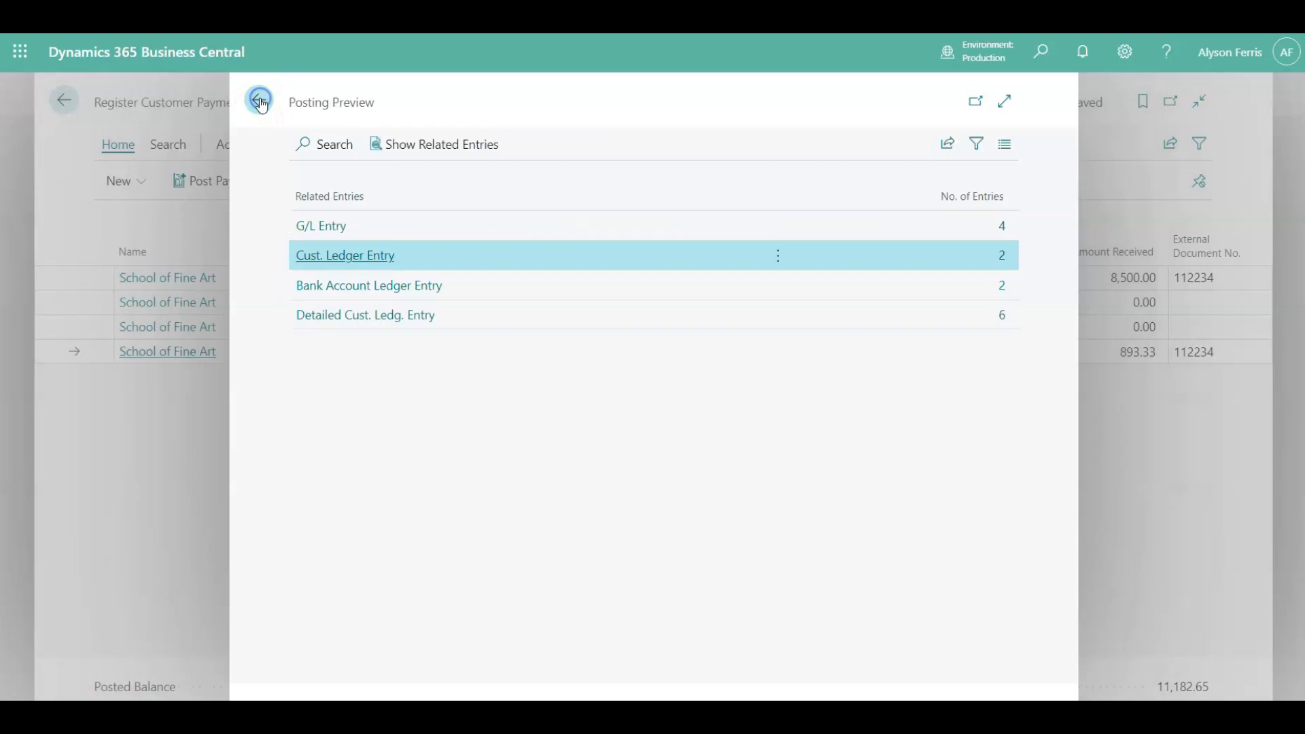
left_click(360, 284)
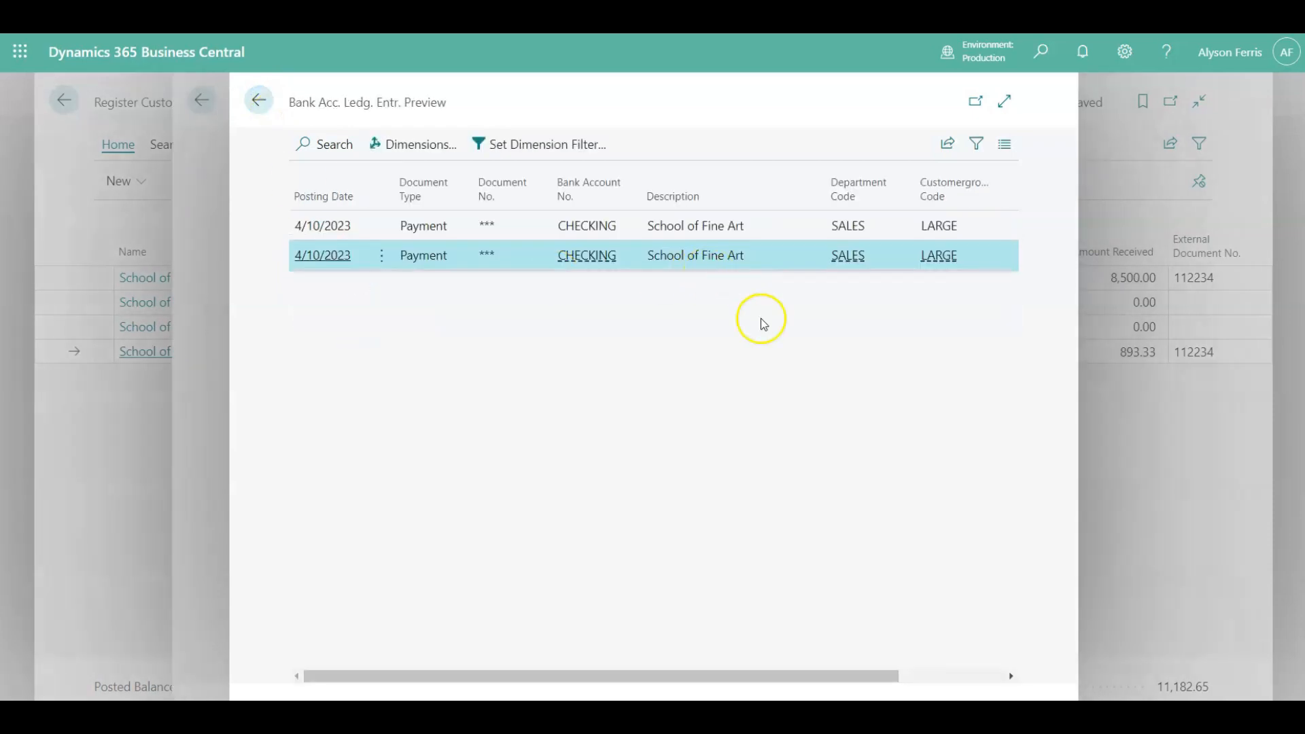
left_click(959, 676)
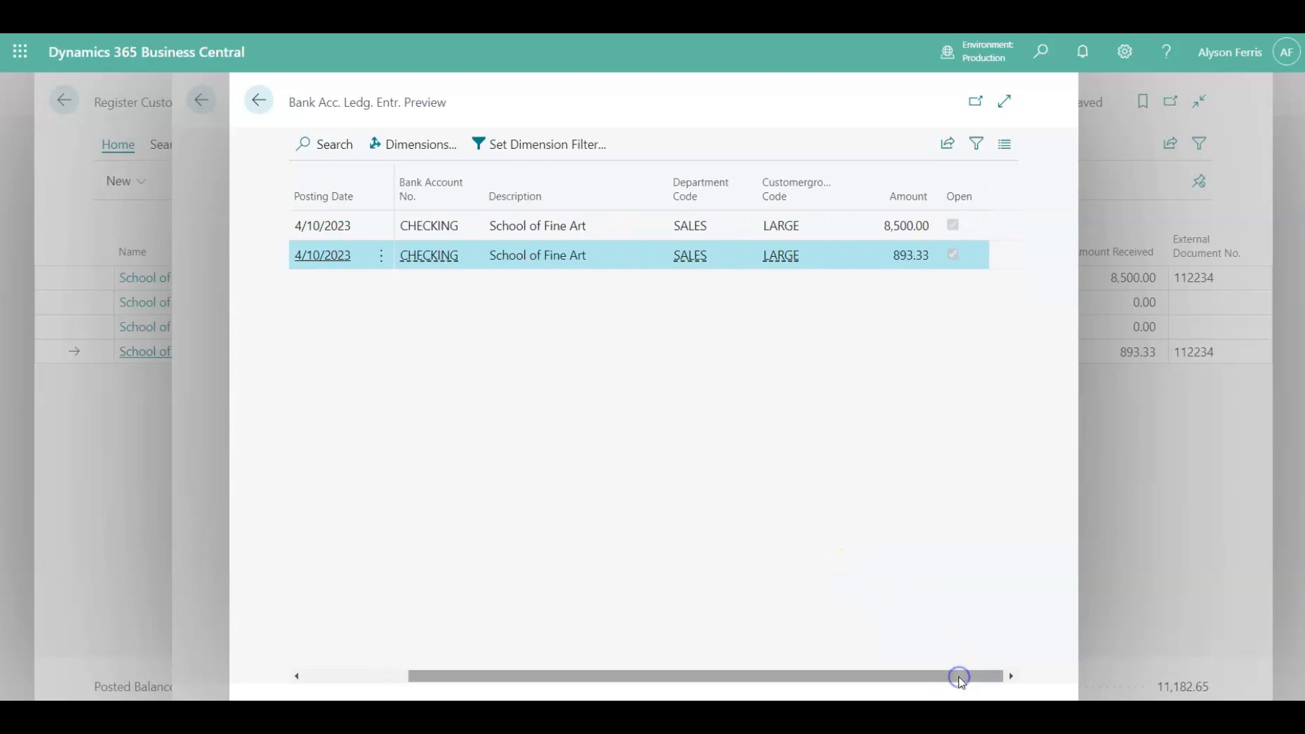
left_click(261, 102)
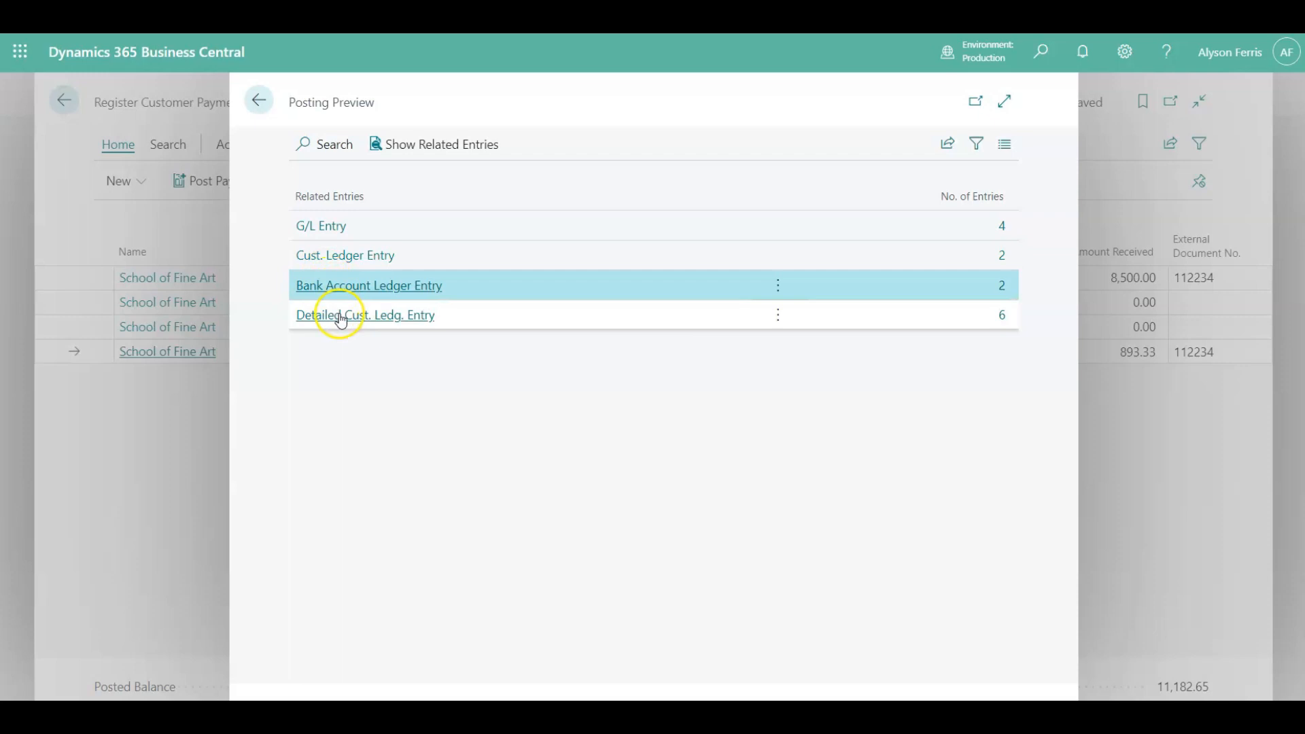
Step: Review the detailed customer ledger entries in the posting preview and close the preview
left_click(341, 318)
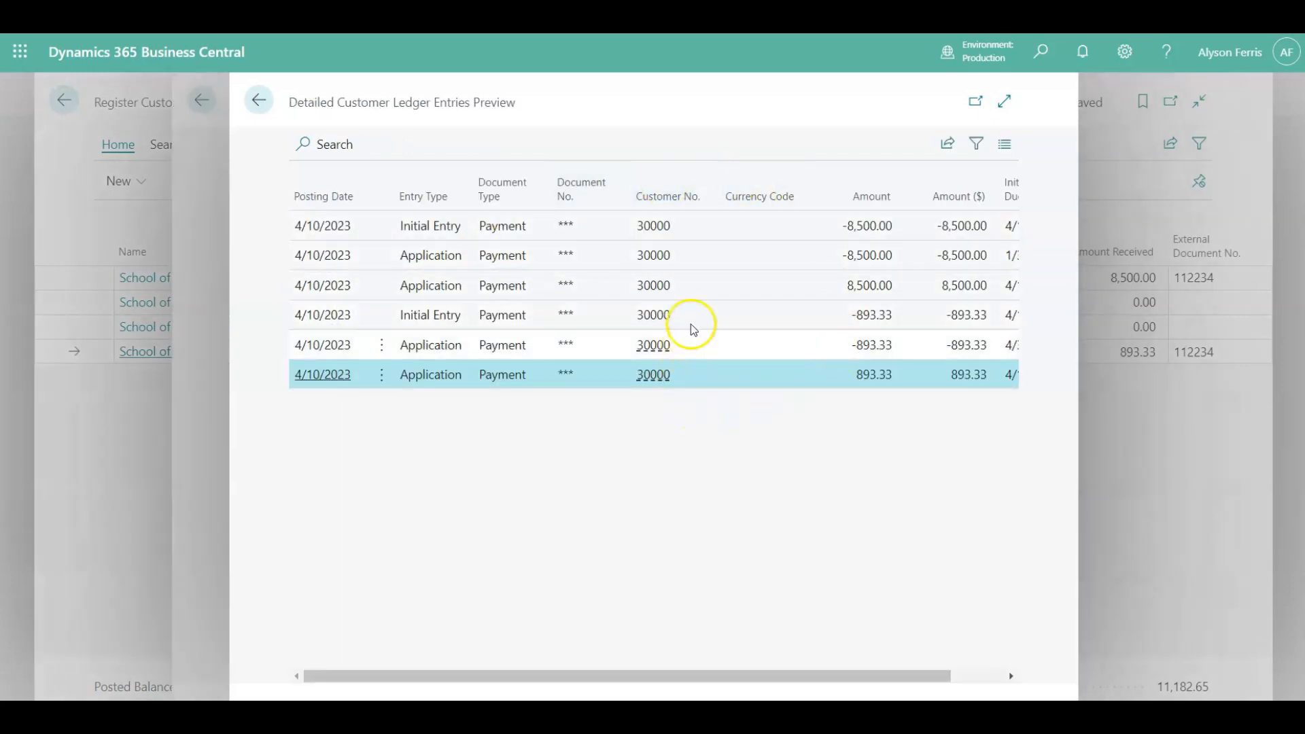
left_click(261, 102)
left_click(260, 102)
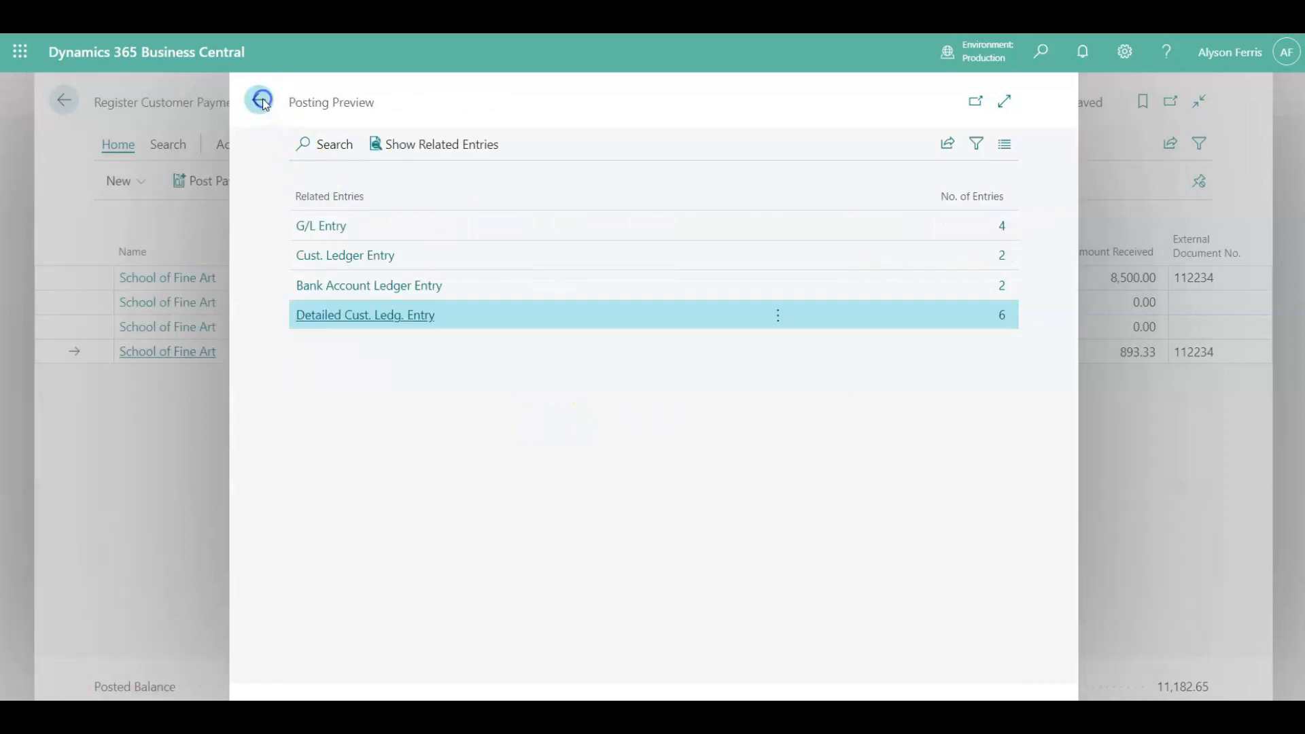
Step: Preview posting the payments as a lump payment and review the amounts of the G/L entries
left_click(286, 182)
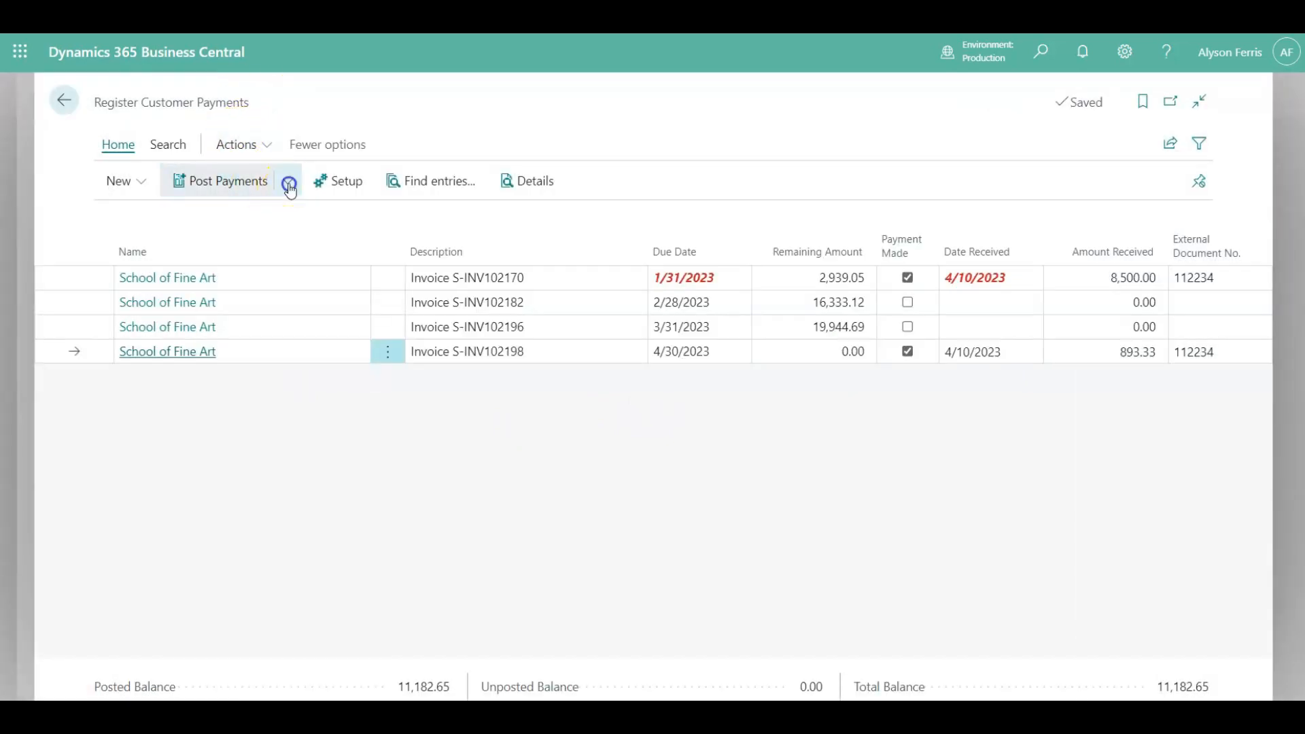
left_click(282, 313)
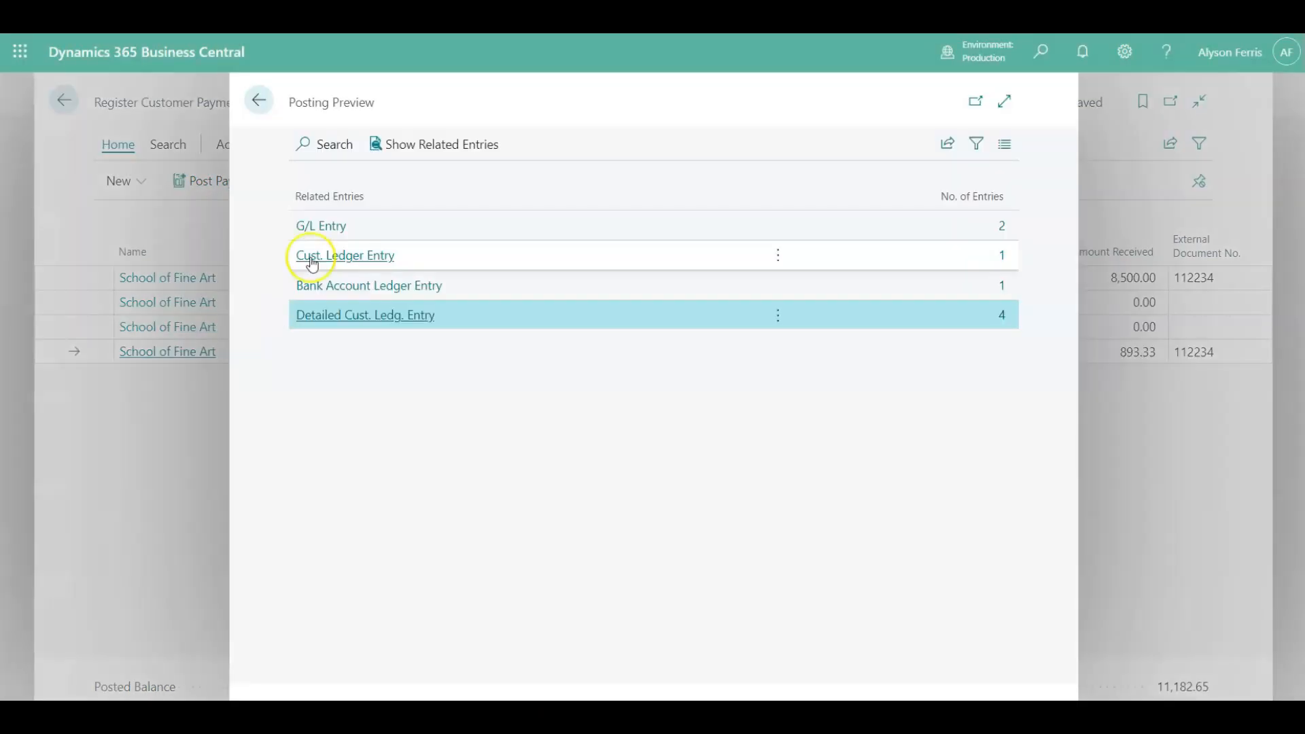
left_click(324, 226)
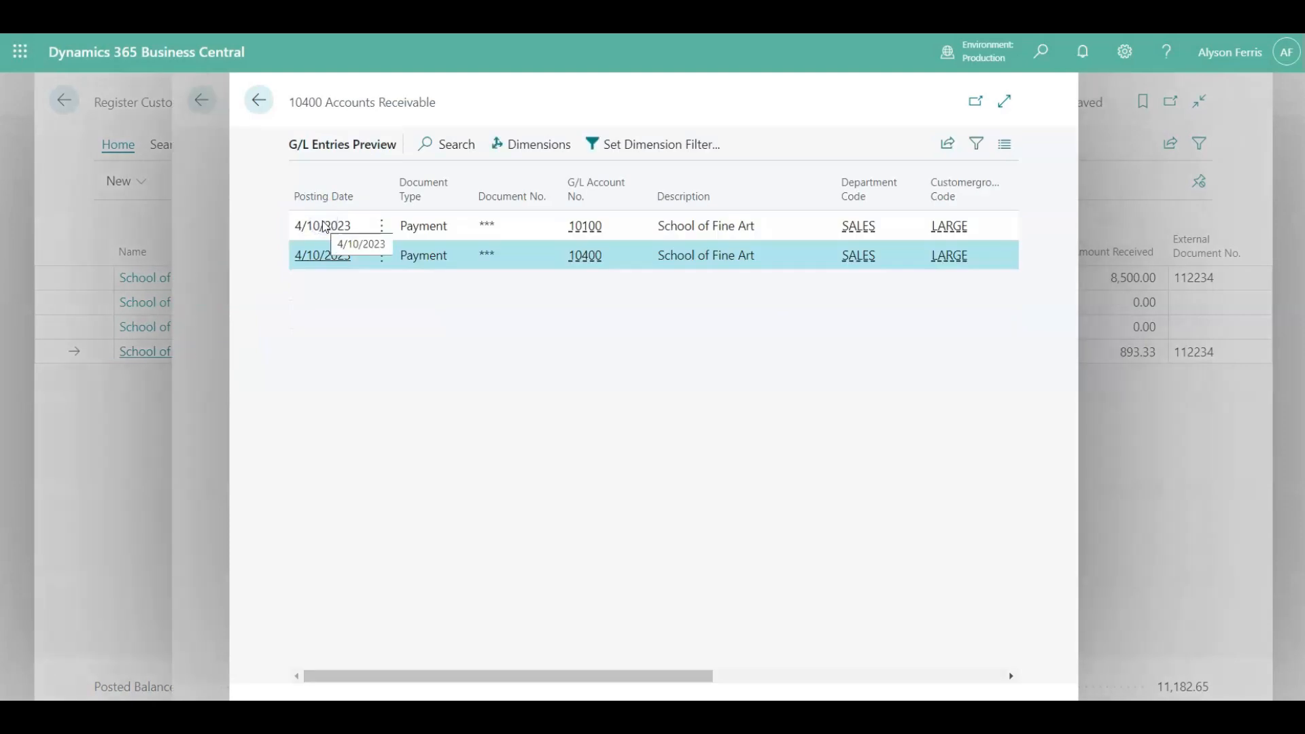
left_click(891, 677)
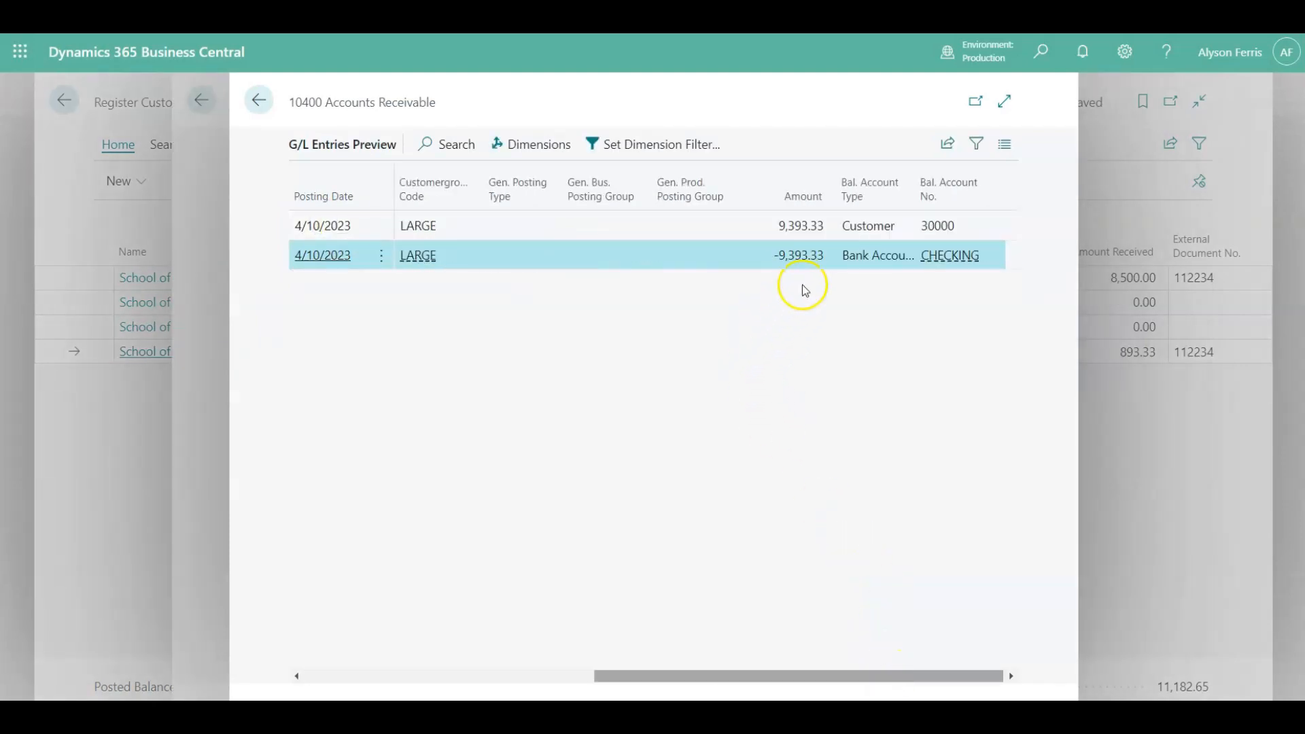
left_click(261, 102)
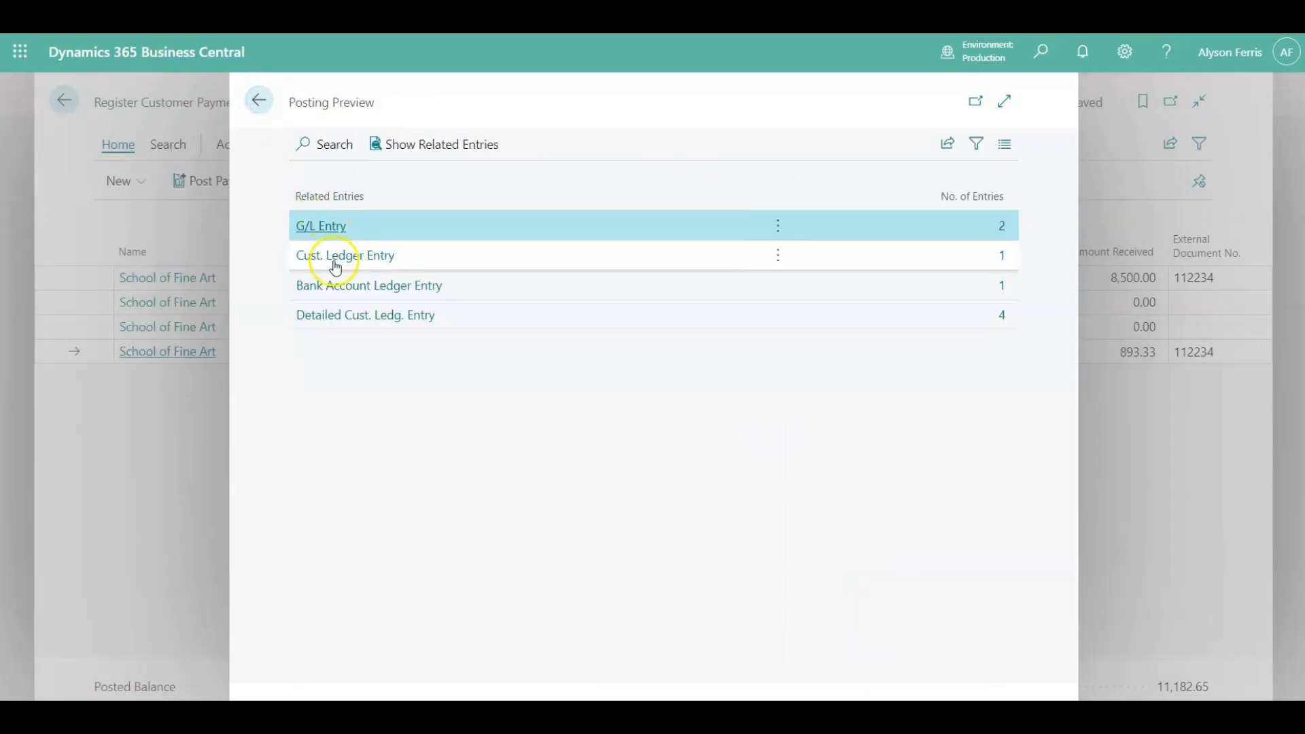
Step: Review the amounts of the customer ledger entry and bank account ledger entry in the lump payment preview and close the preview
left_click(334, 262)
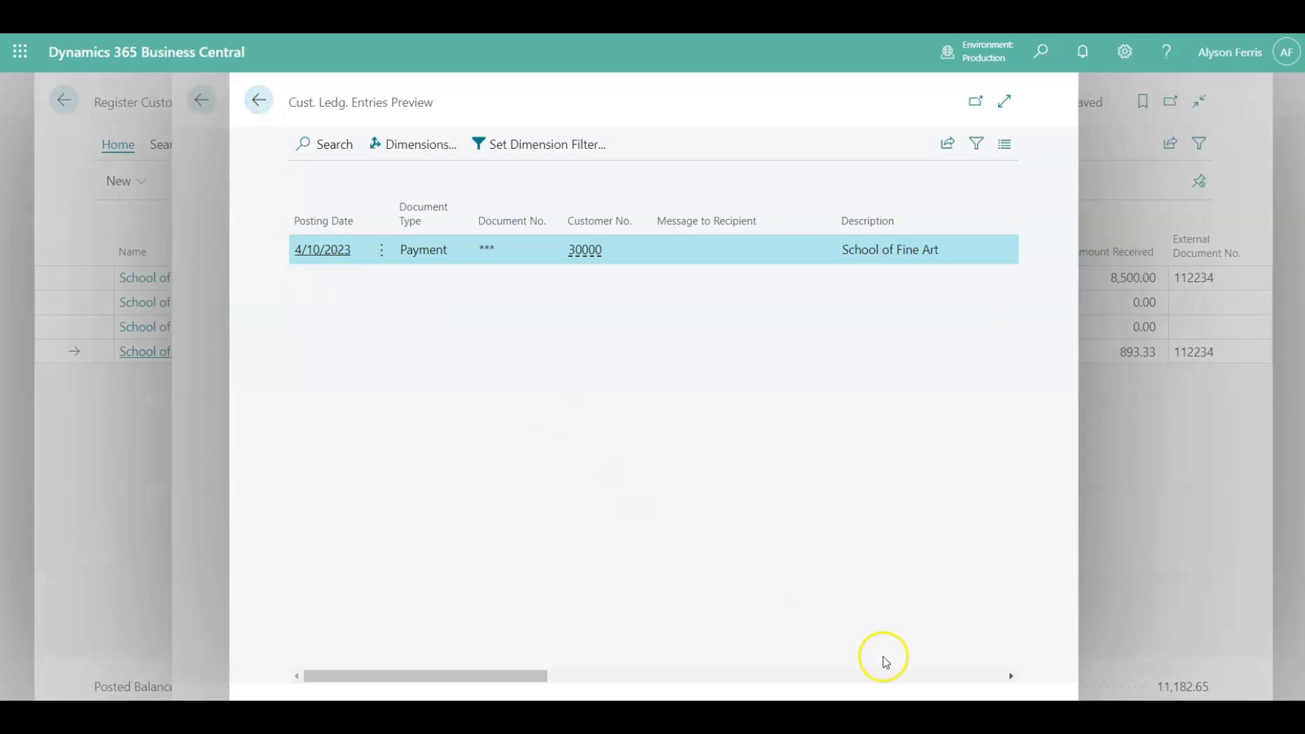
left_click(900, 676)
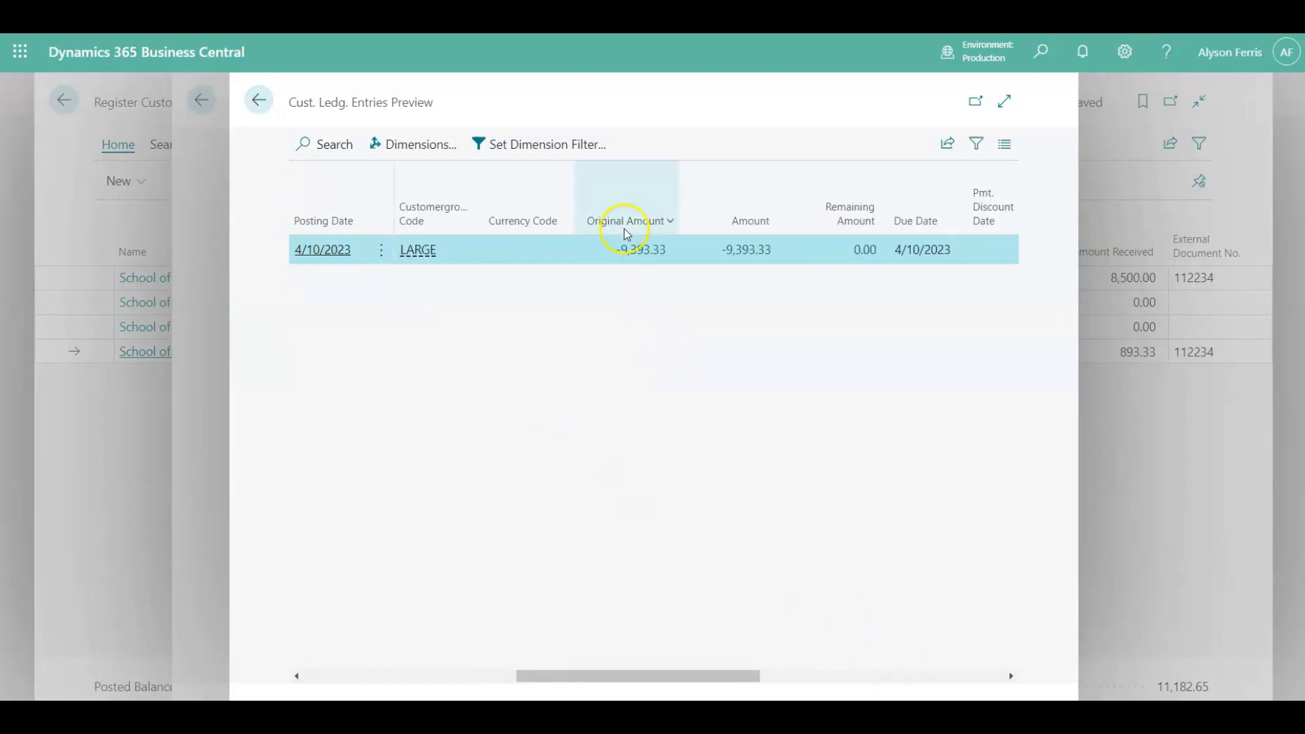
left_click(259, 101)
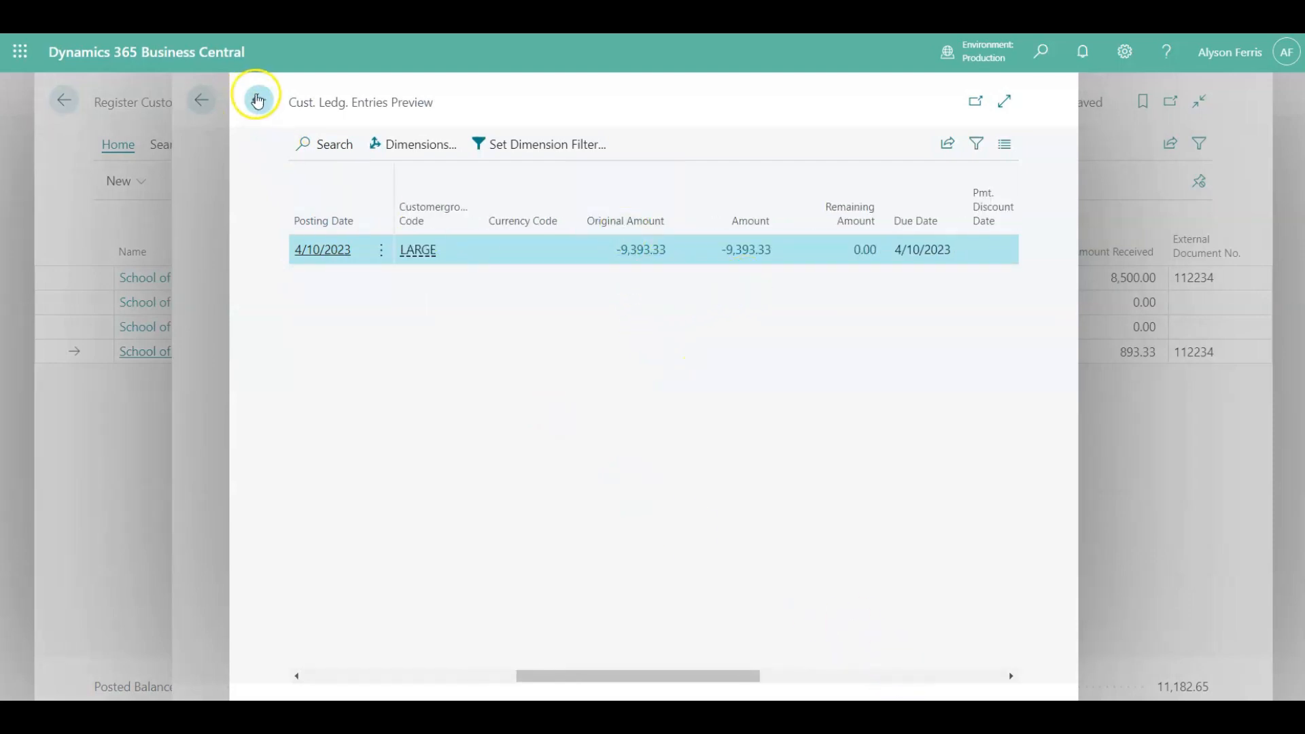
left_click(329, 285)
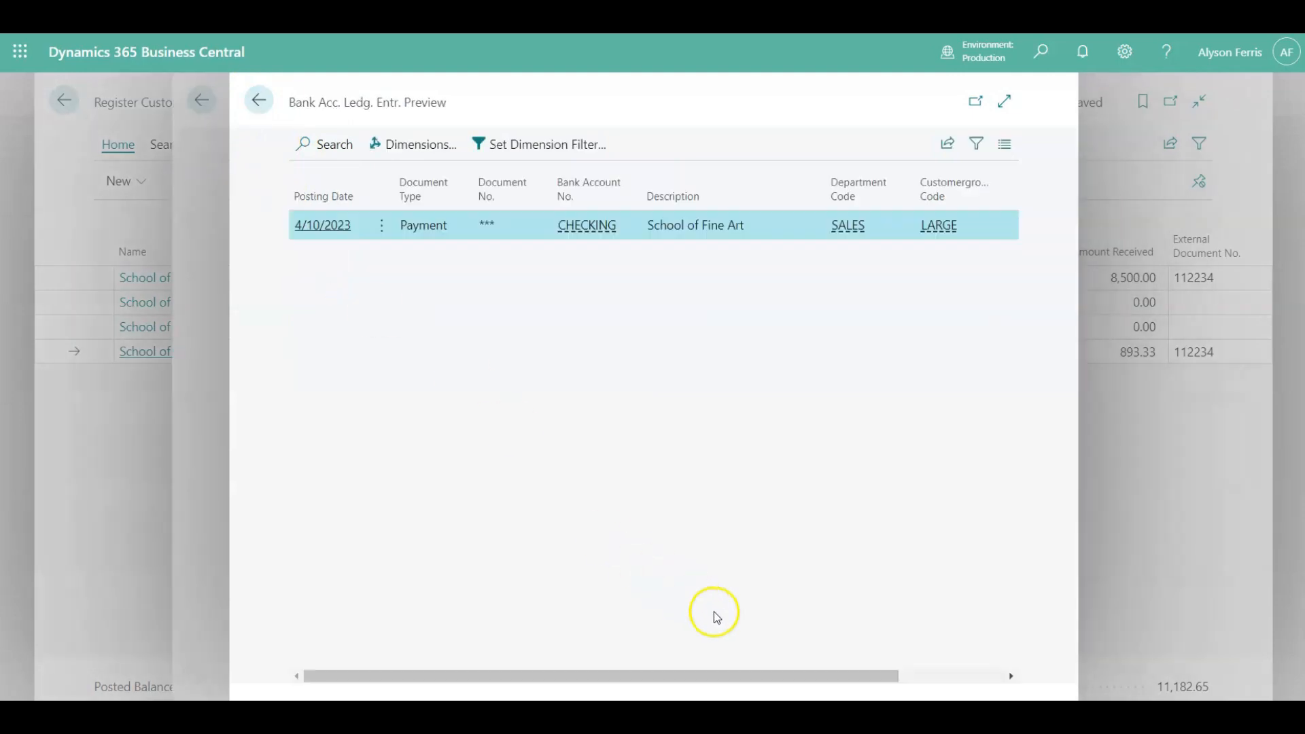
left_click(936, 677)
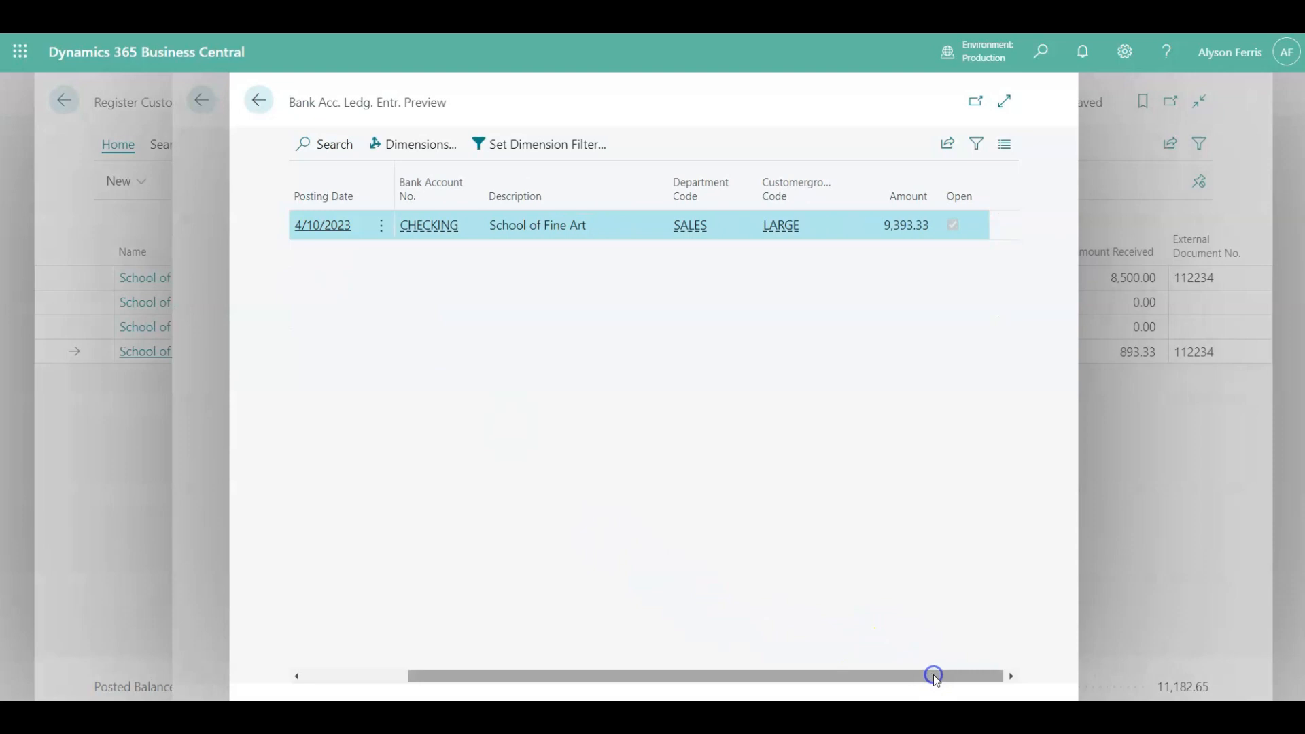
left_click(259, 102)
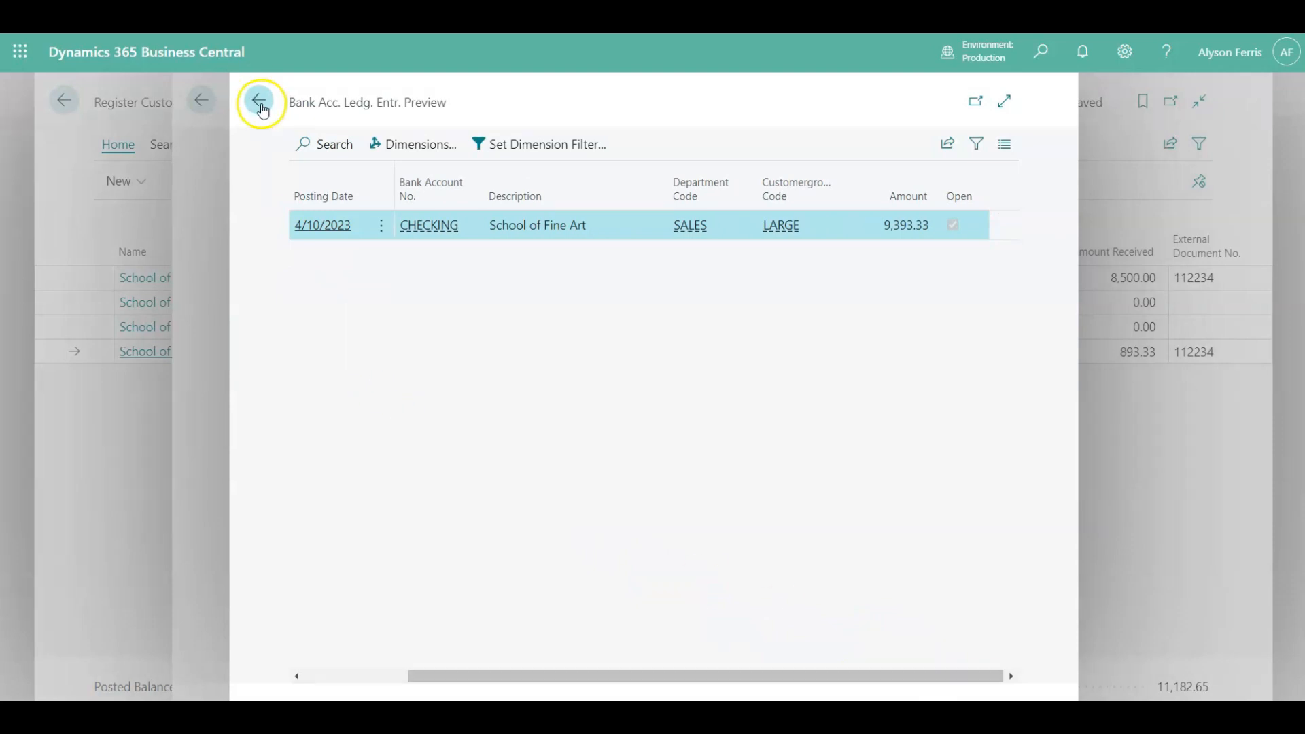
left_click(261, 104)
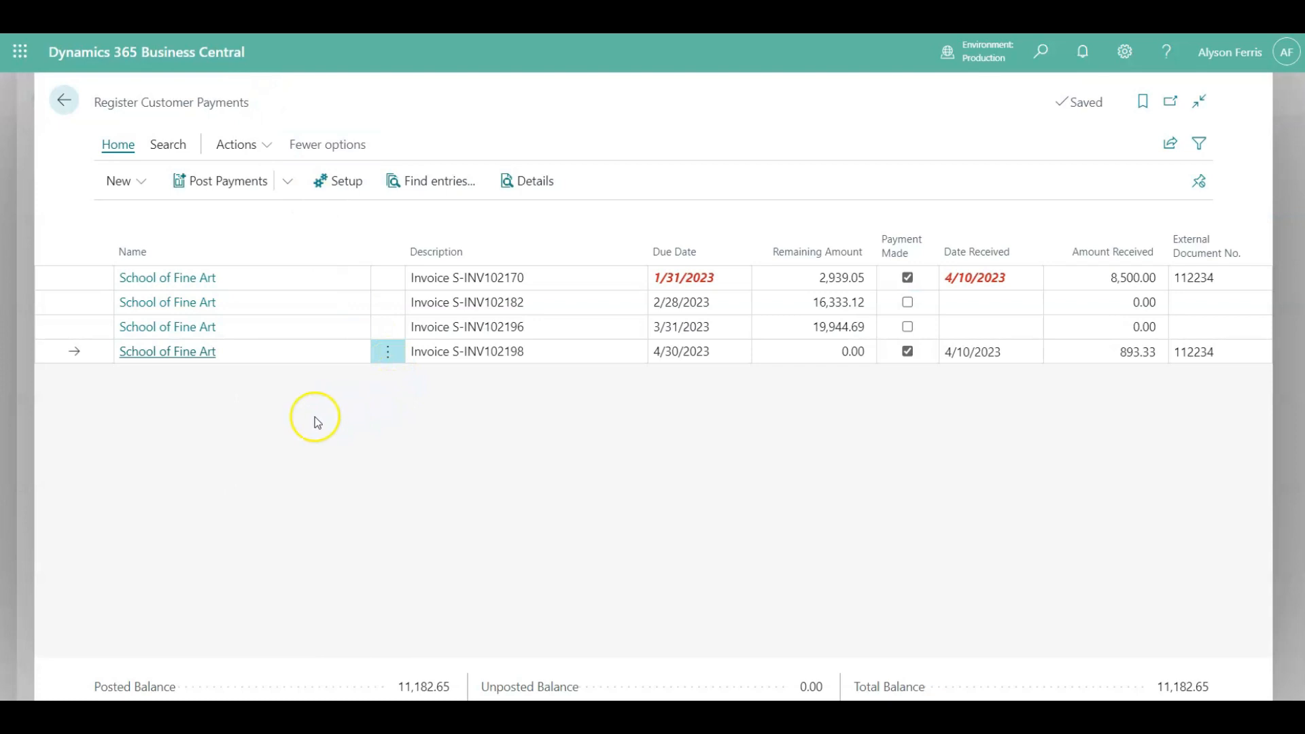
Step: Post School of Fine Art's marked payments as a lump payment, confirm the posting, and leave the payment registration
mouse_move(352, 245)
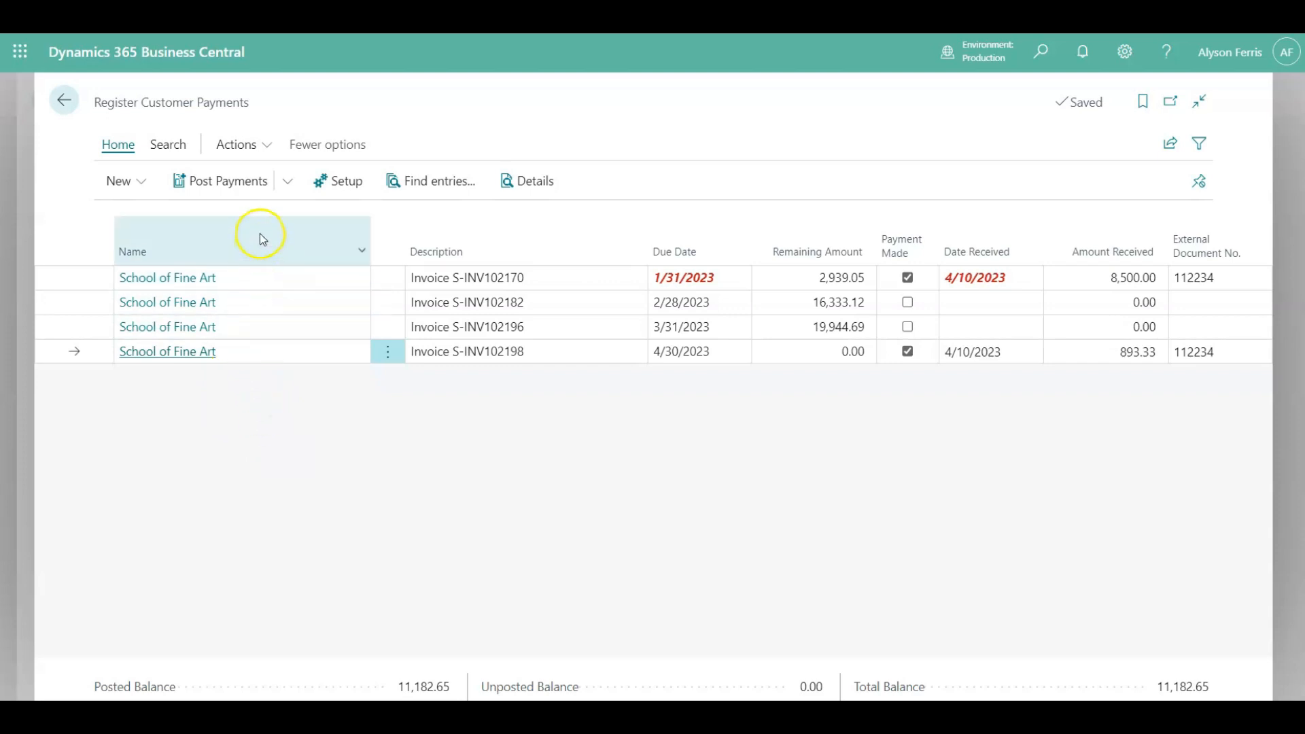
mouse_move(259, 234)
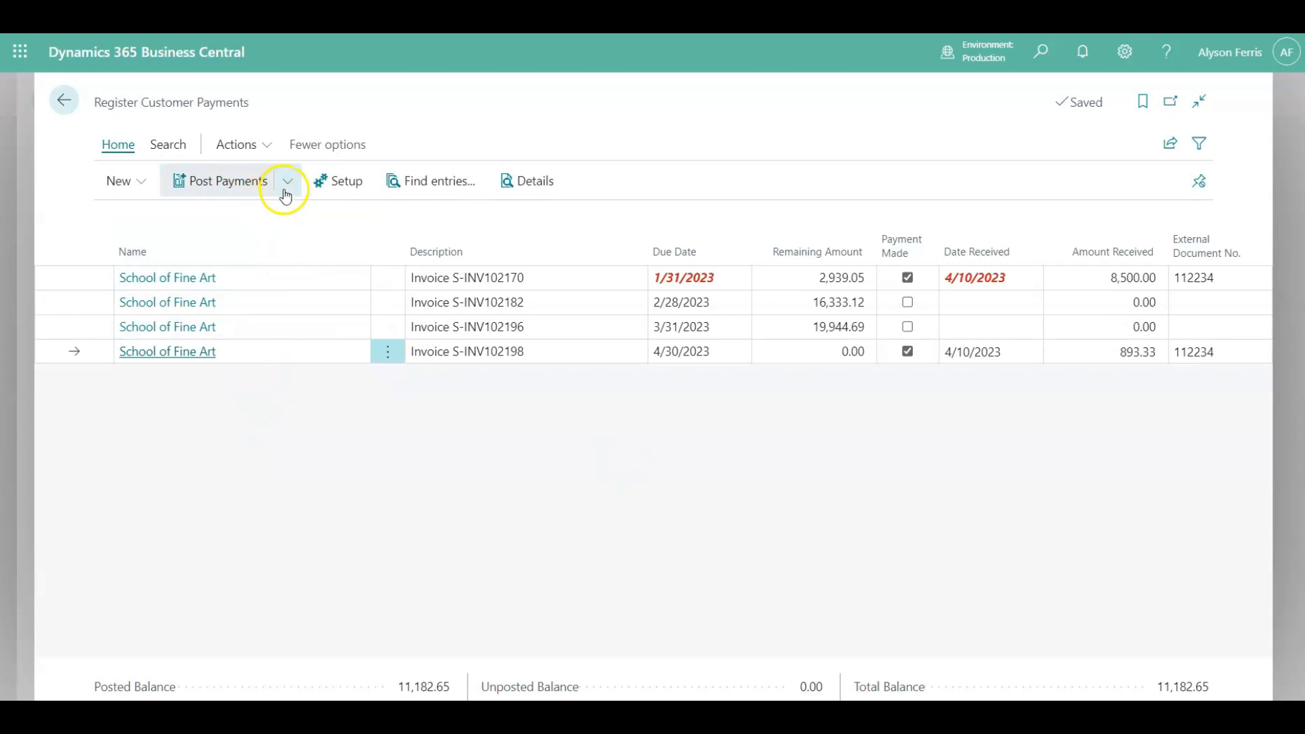
left_click(285, 190)
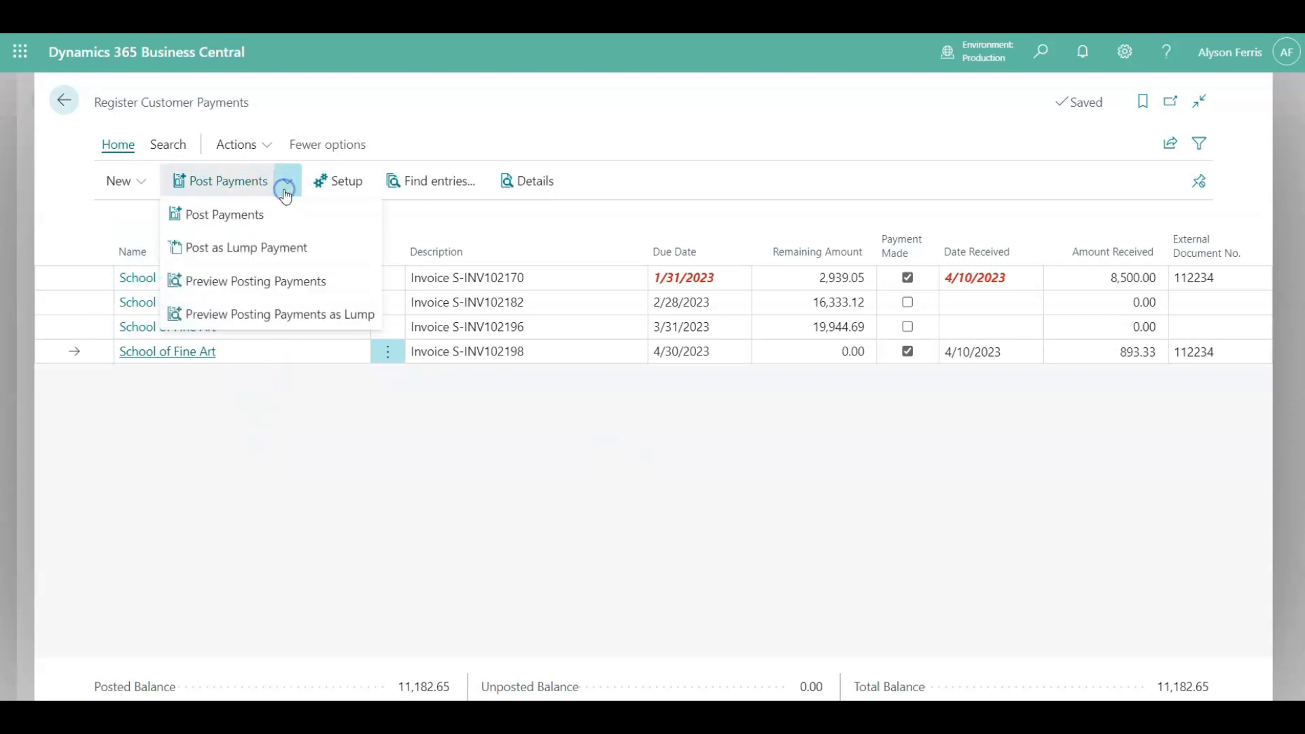
left_click(236, 249)
left_click(740, 432)
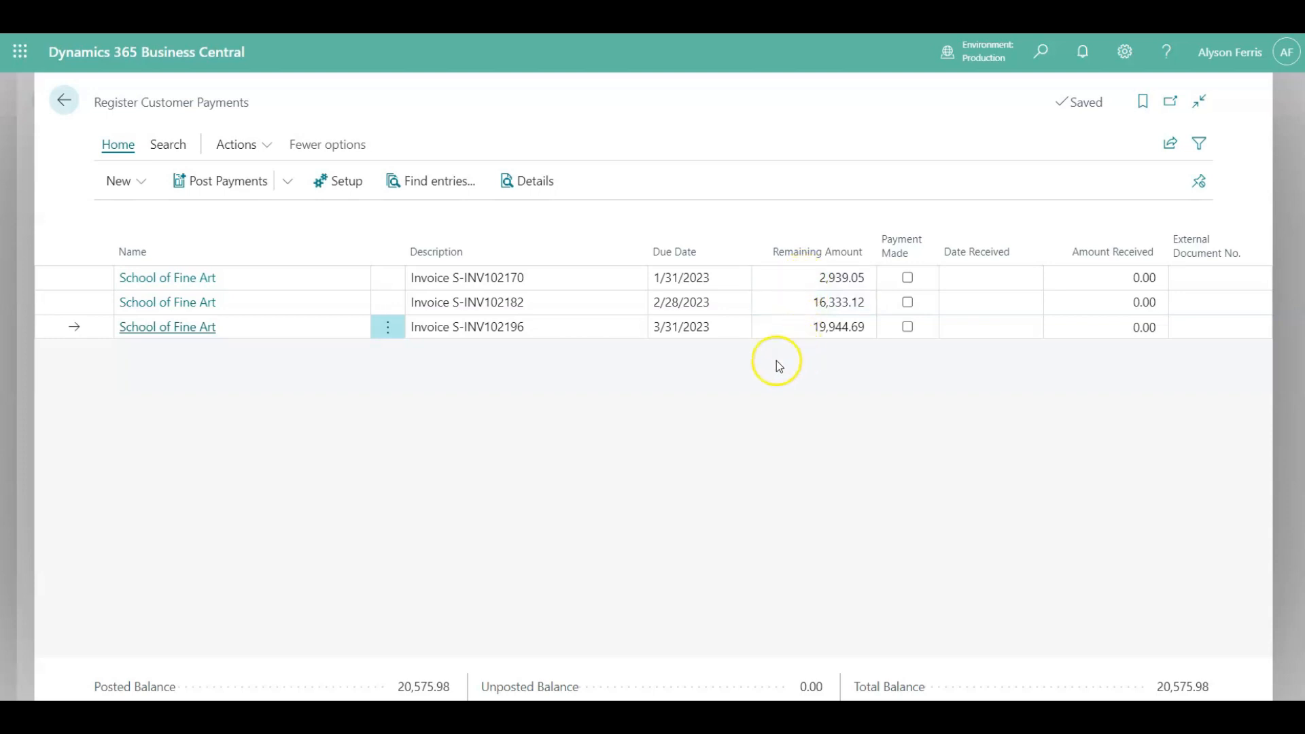
left_click(60, 104)
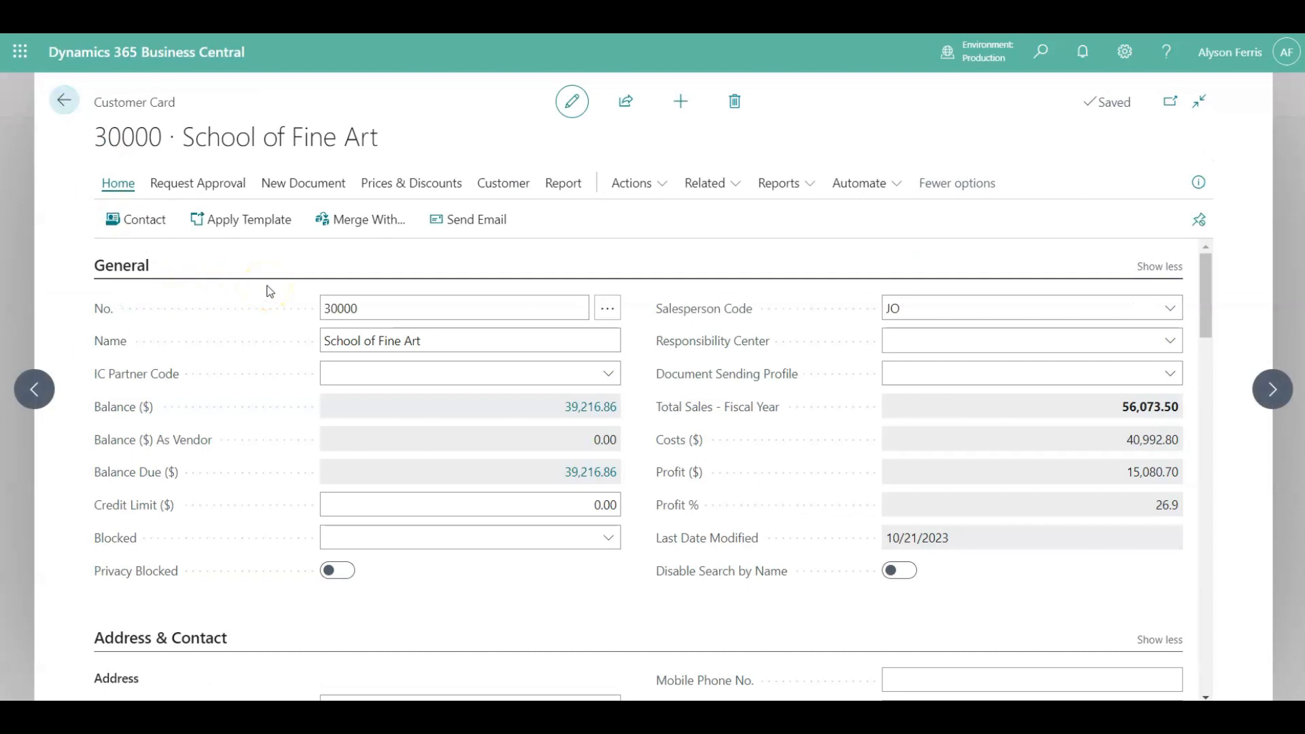
Step: Review the posted lump payment's amounts in School of Fine Art's customer ledger entries and return to the customer list
left_click(501, 190)
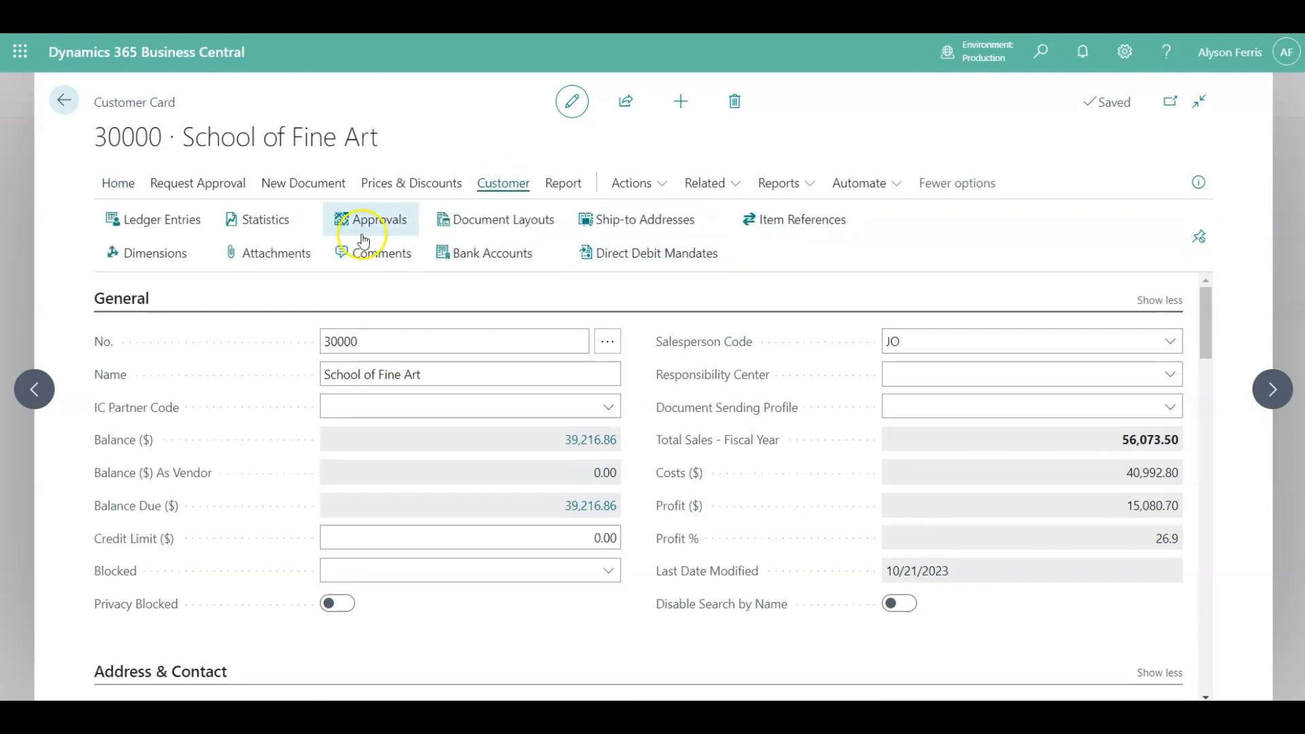
left_click(178, 224)
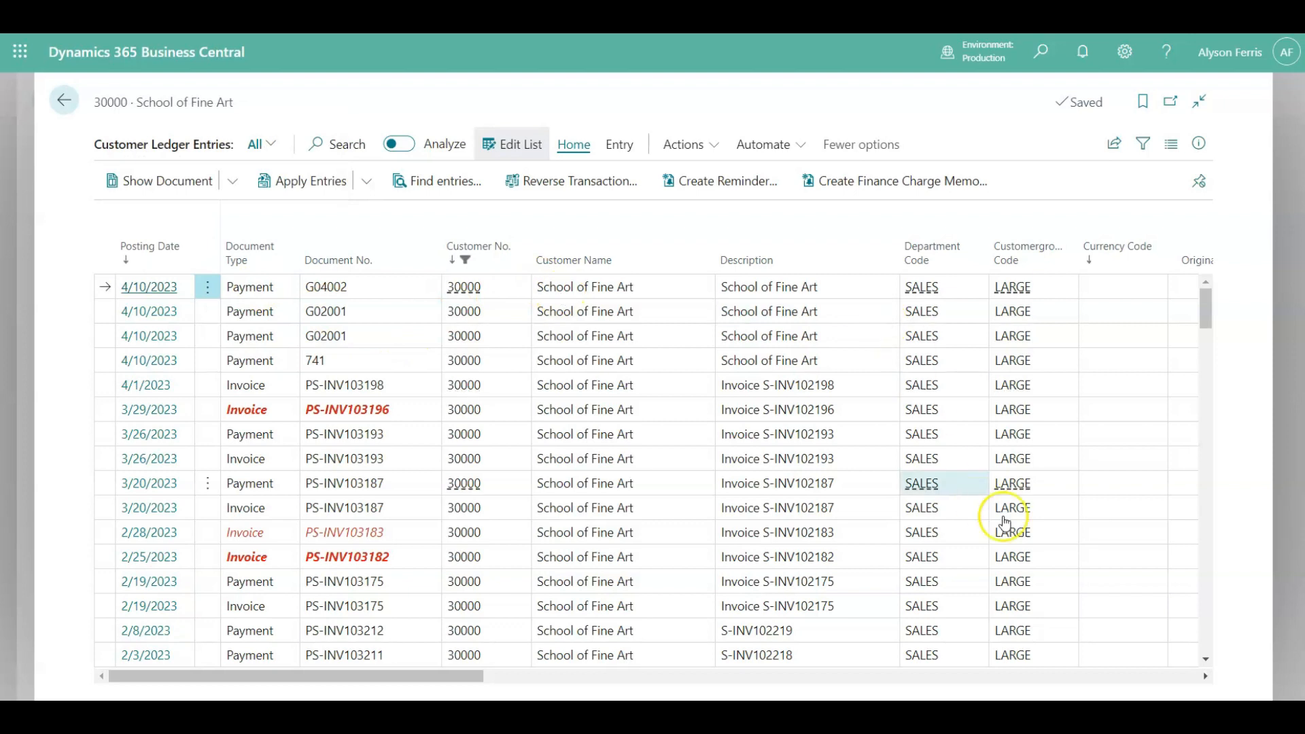
left_click(1103, 680)
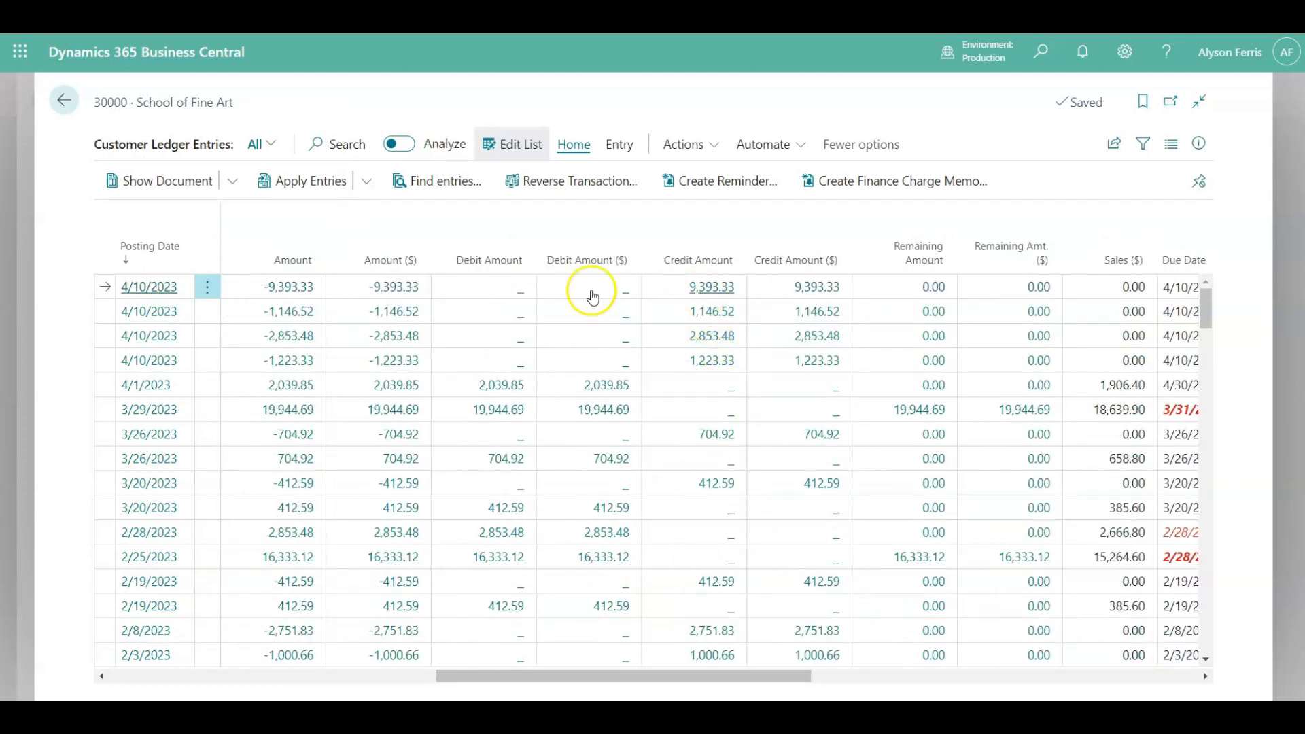
left_click(64, 100)
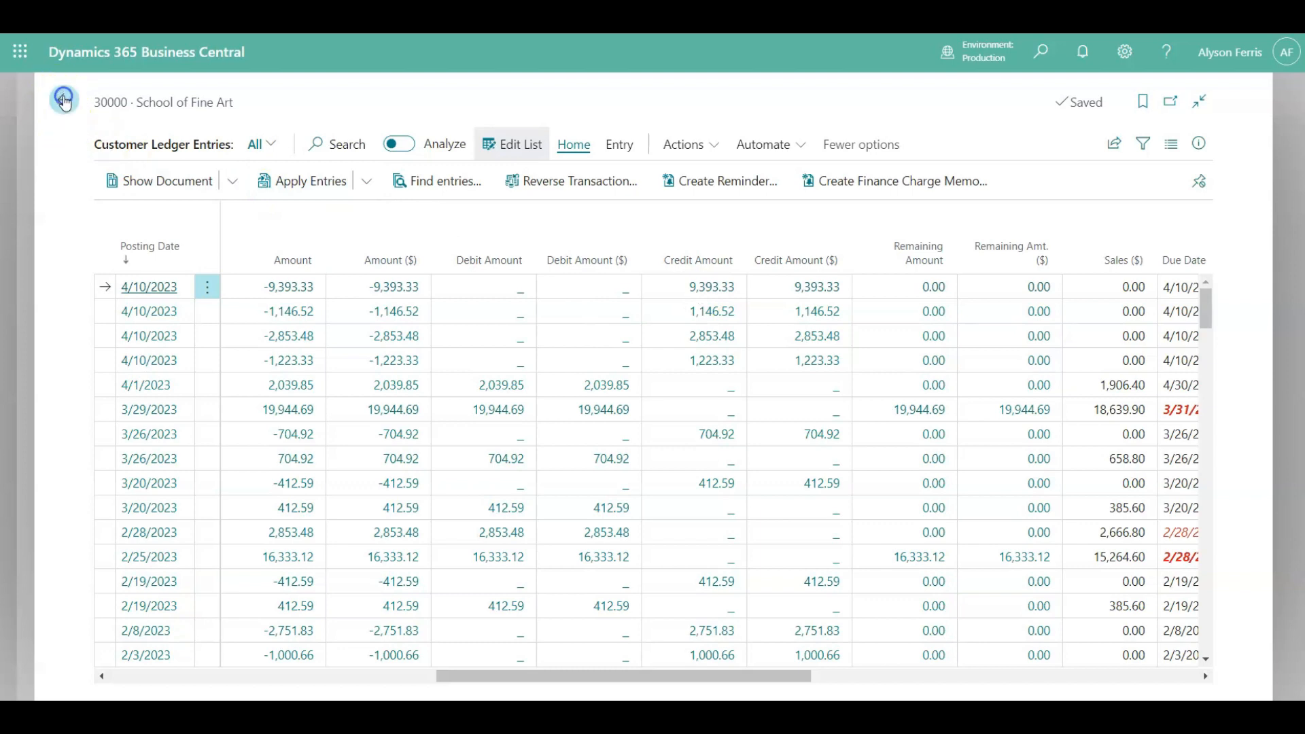
left_click(64, 100)
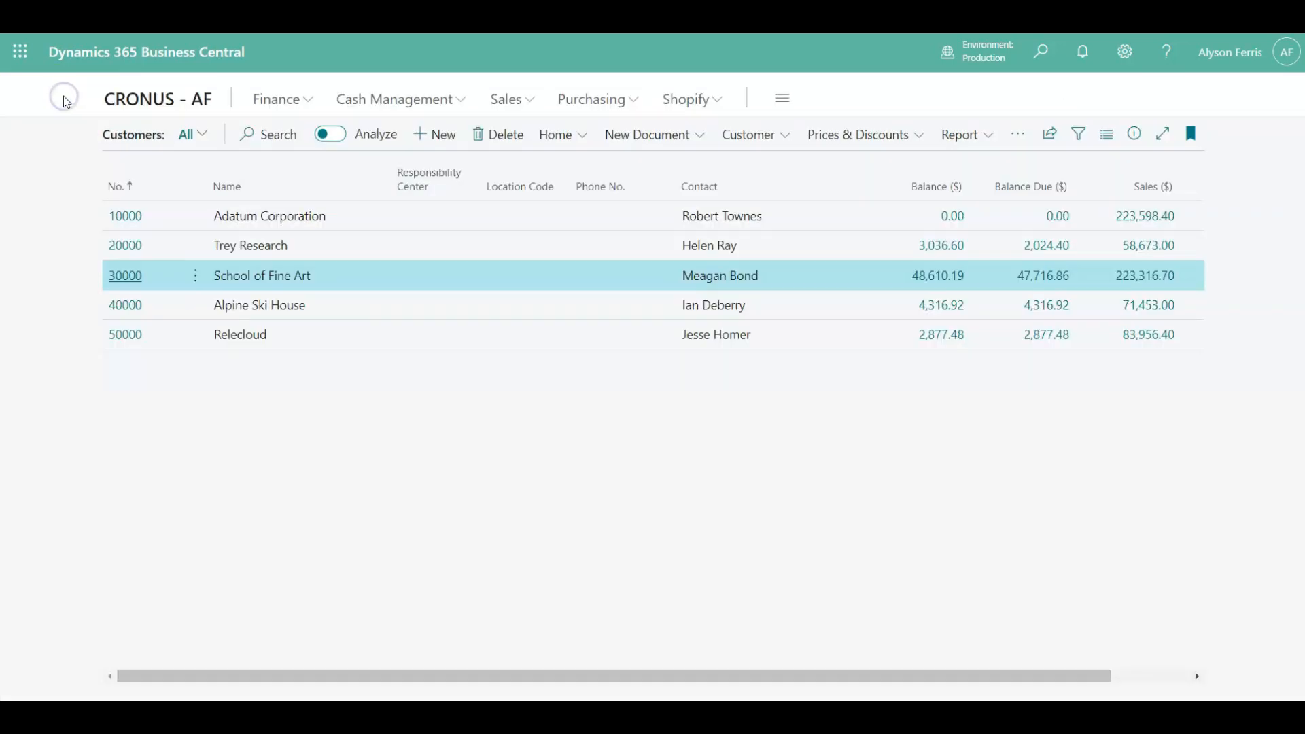
Step: Review the general ledger entries of the Checking account from the chart of accounts and return to the account list
left_click(307, 102)
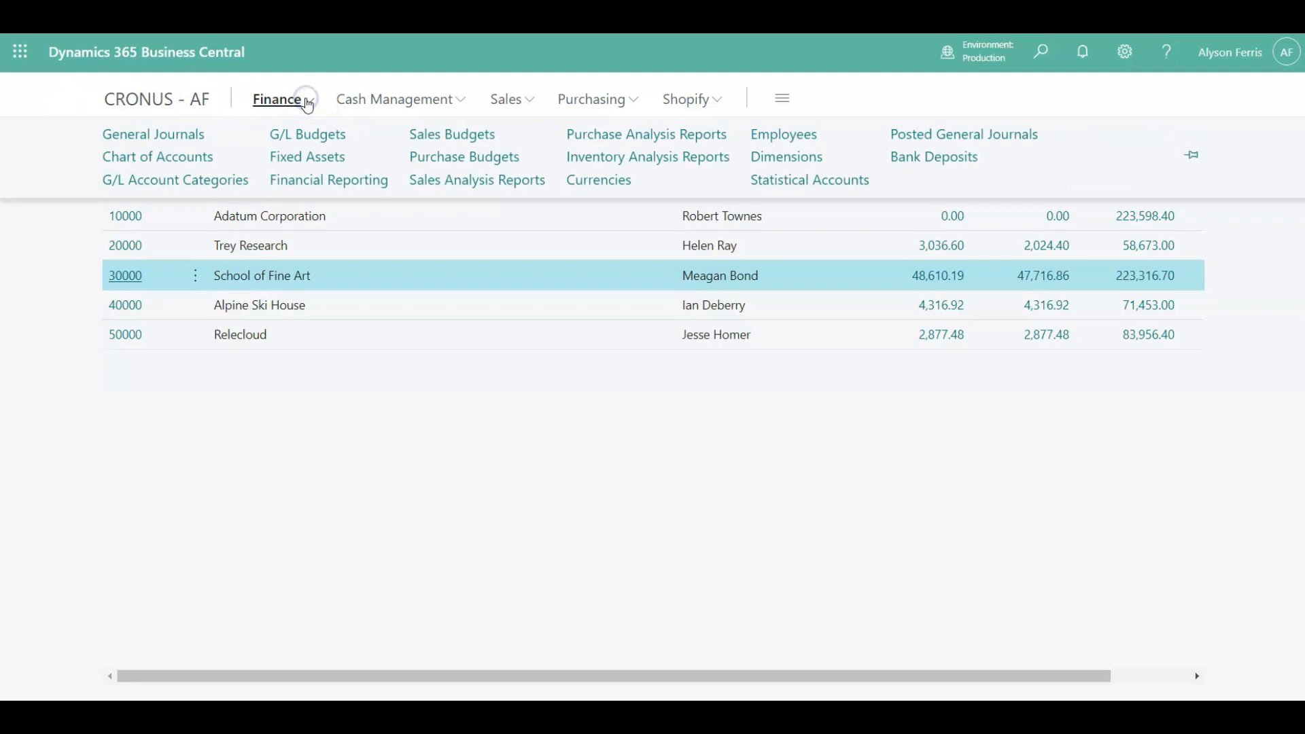
left_click(196, 158)
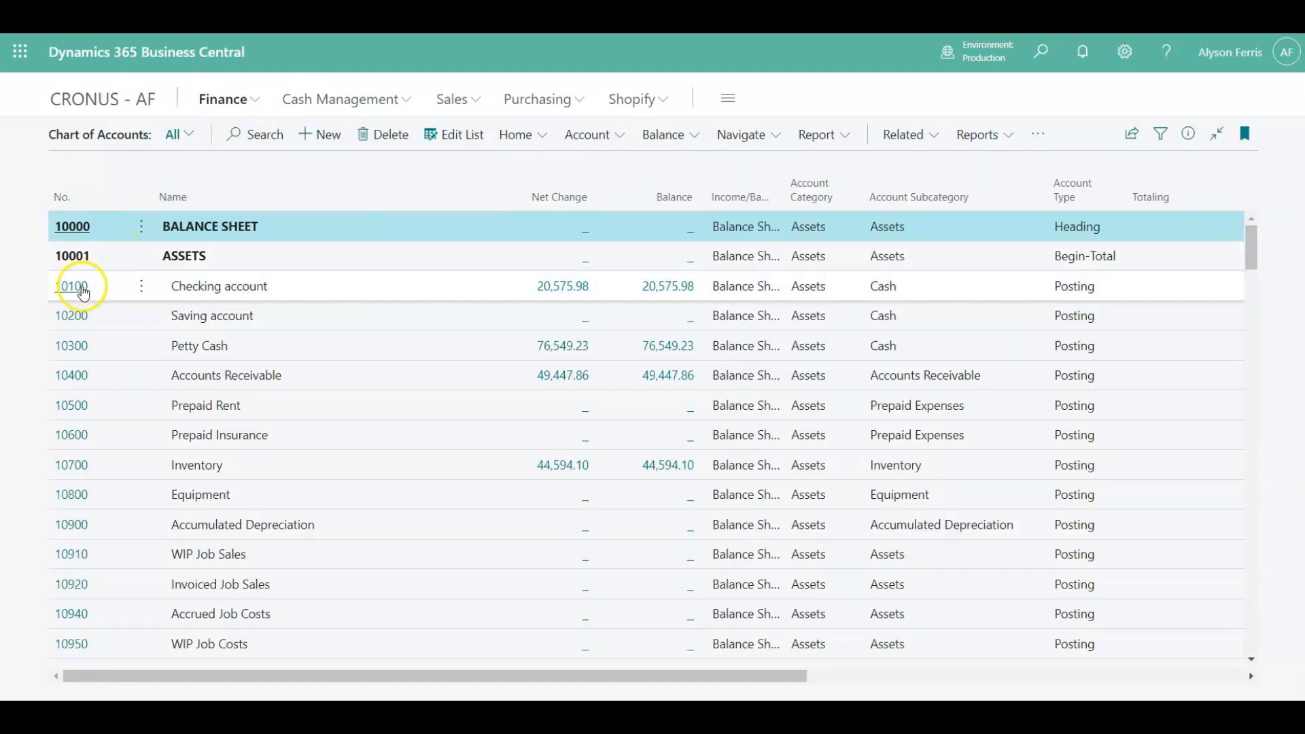
left_click(83, 292)
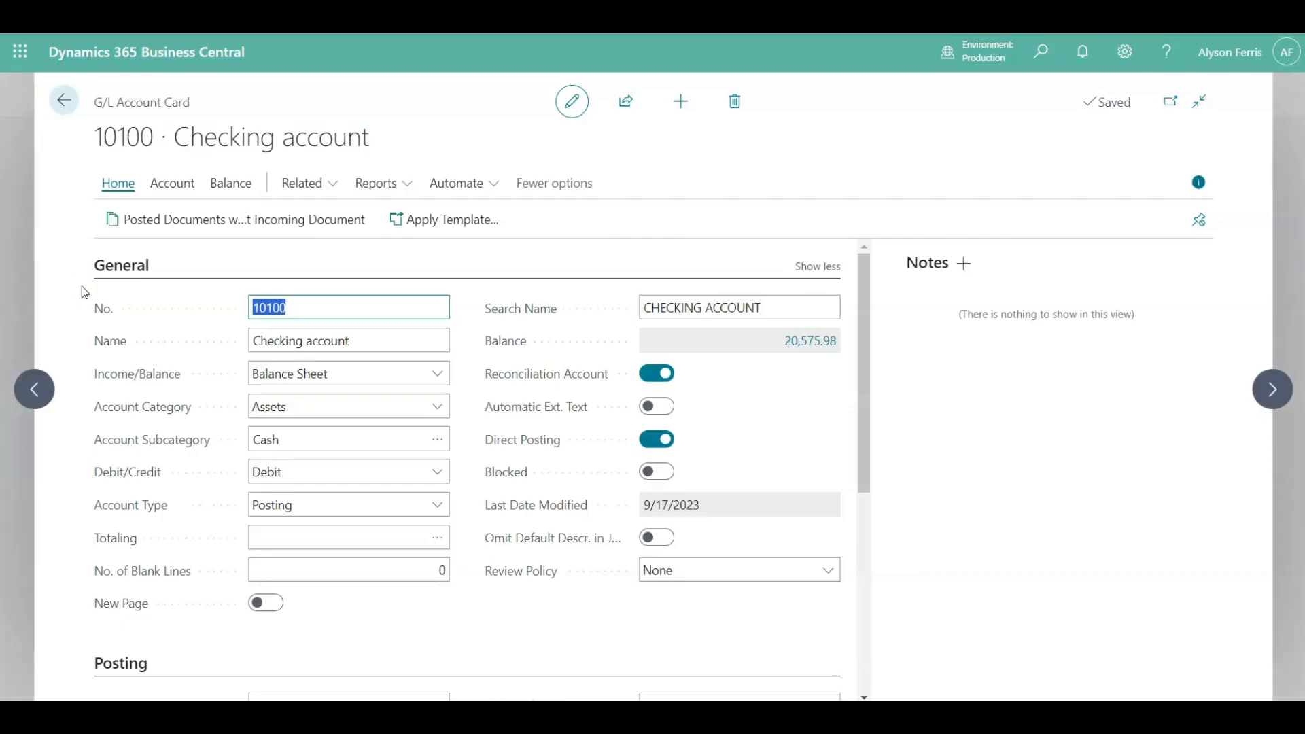
left_click(173, 182)
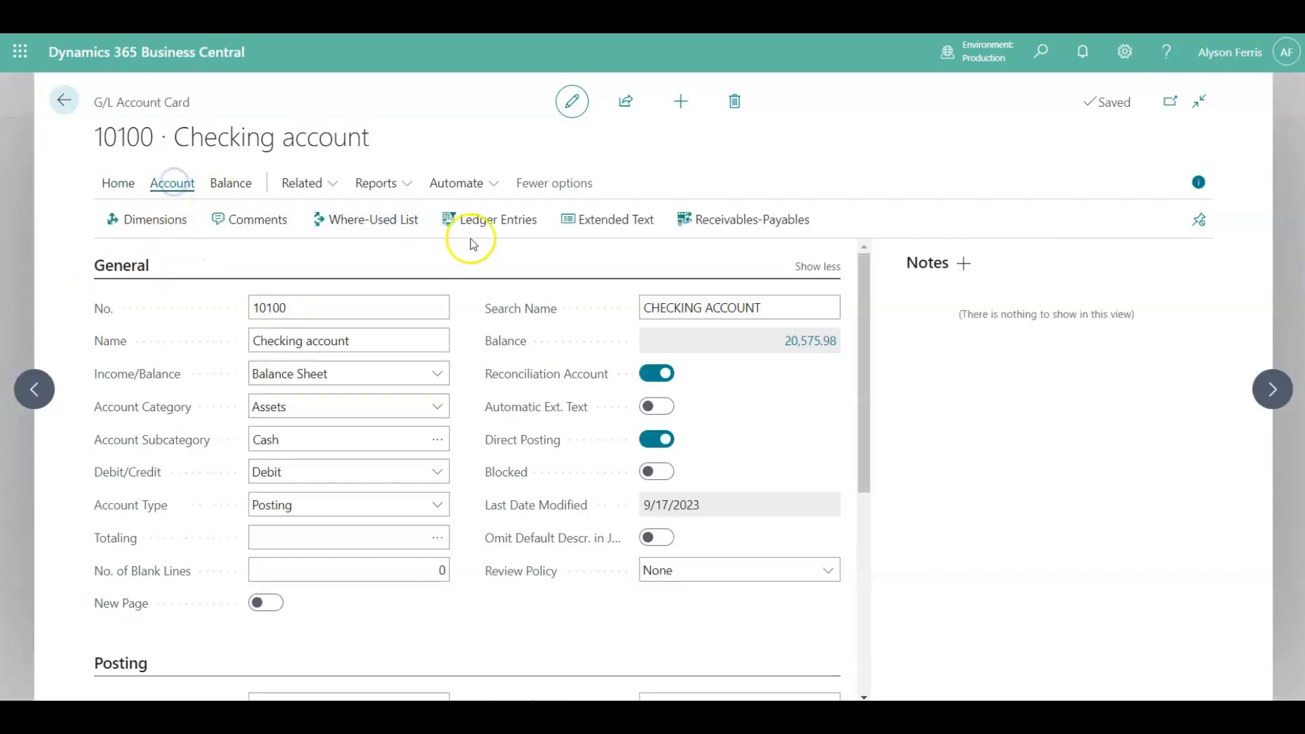
left_click(490, 223)
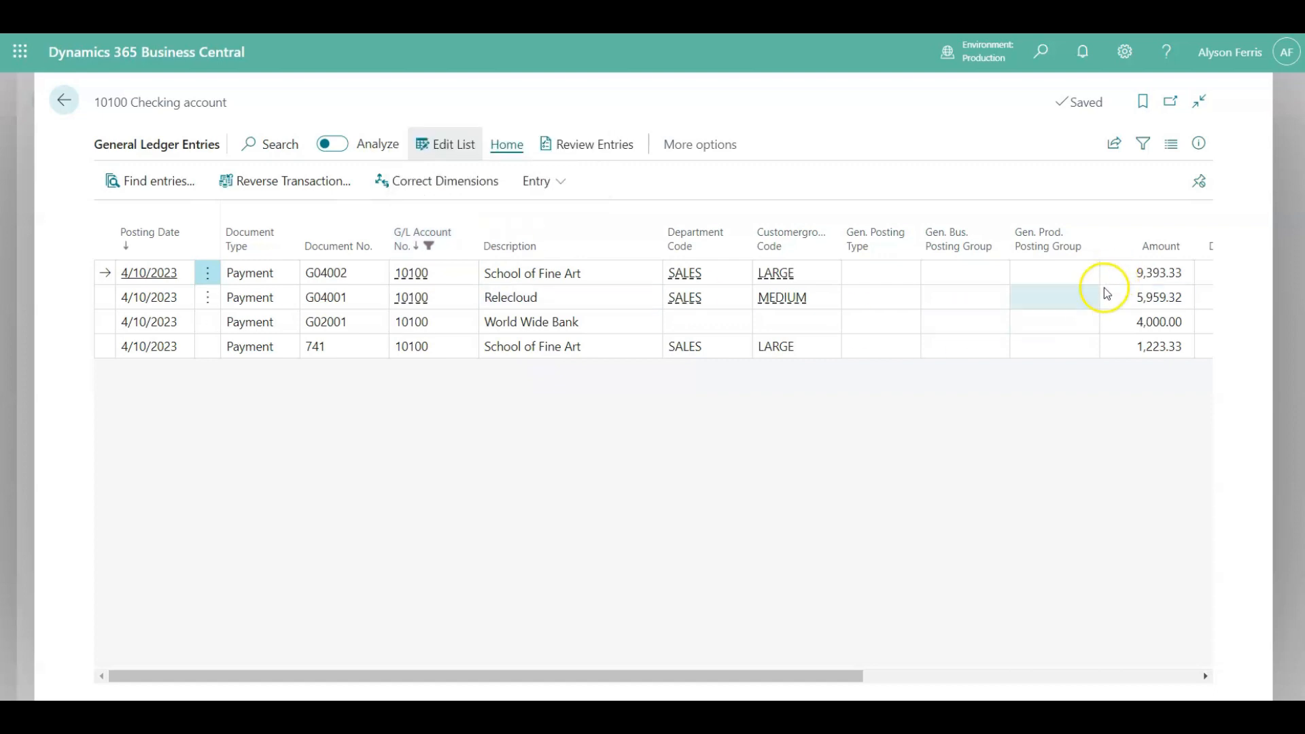
left_click(64, 101)
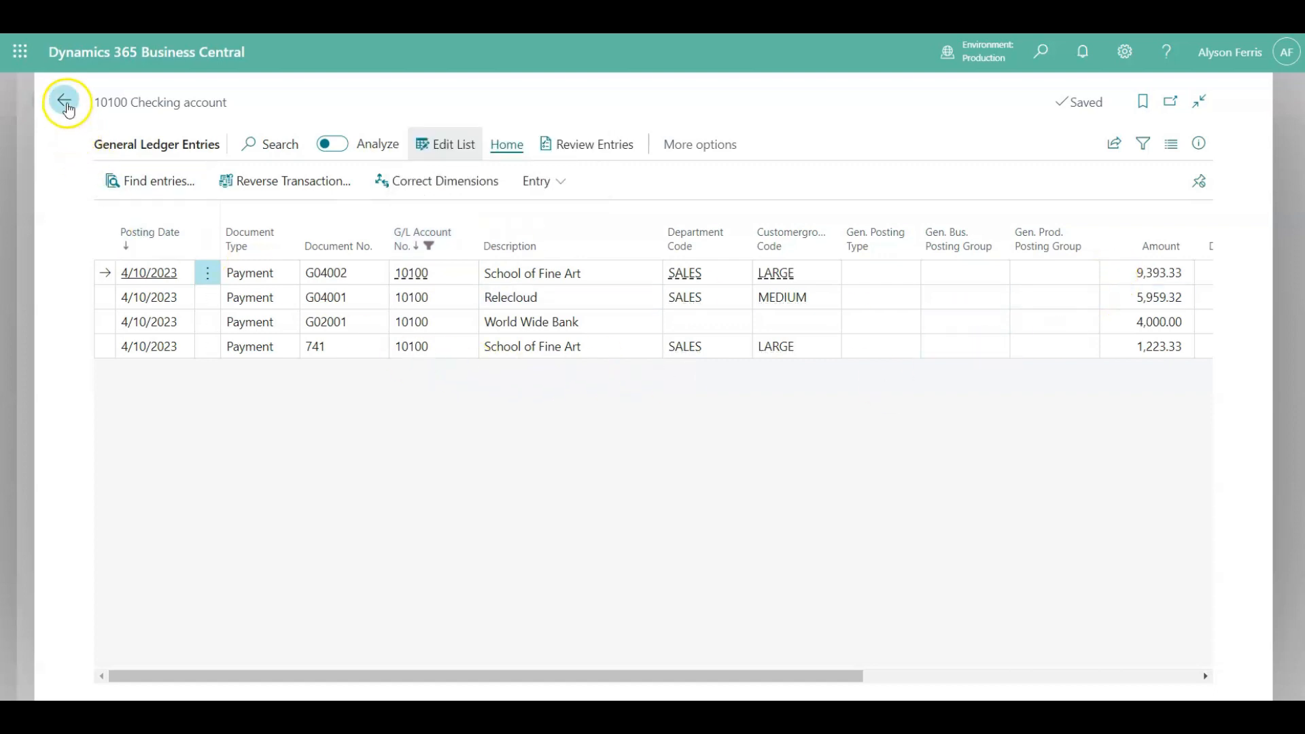
left_click(65, 105)
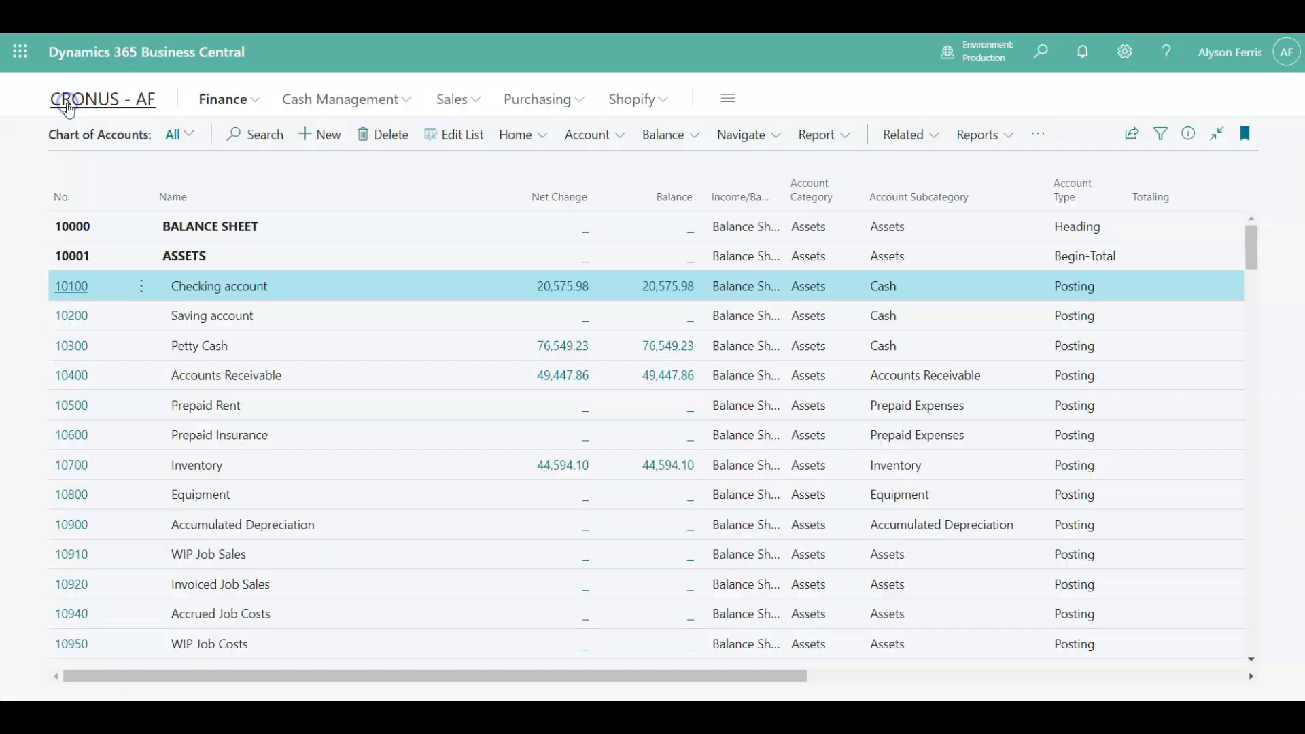
Step: Review the amounts in the CHECKING bank account's ledger entries with the related details hidden, and return to the bank account list
left_click(408, 102)
left_click(457, 136)
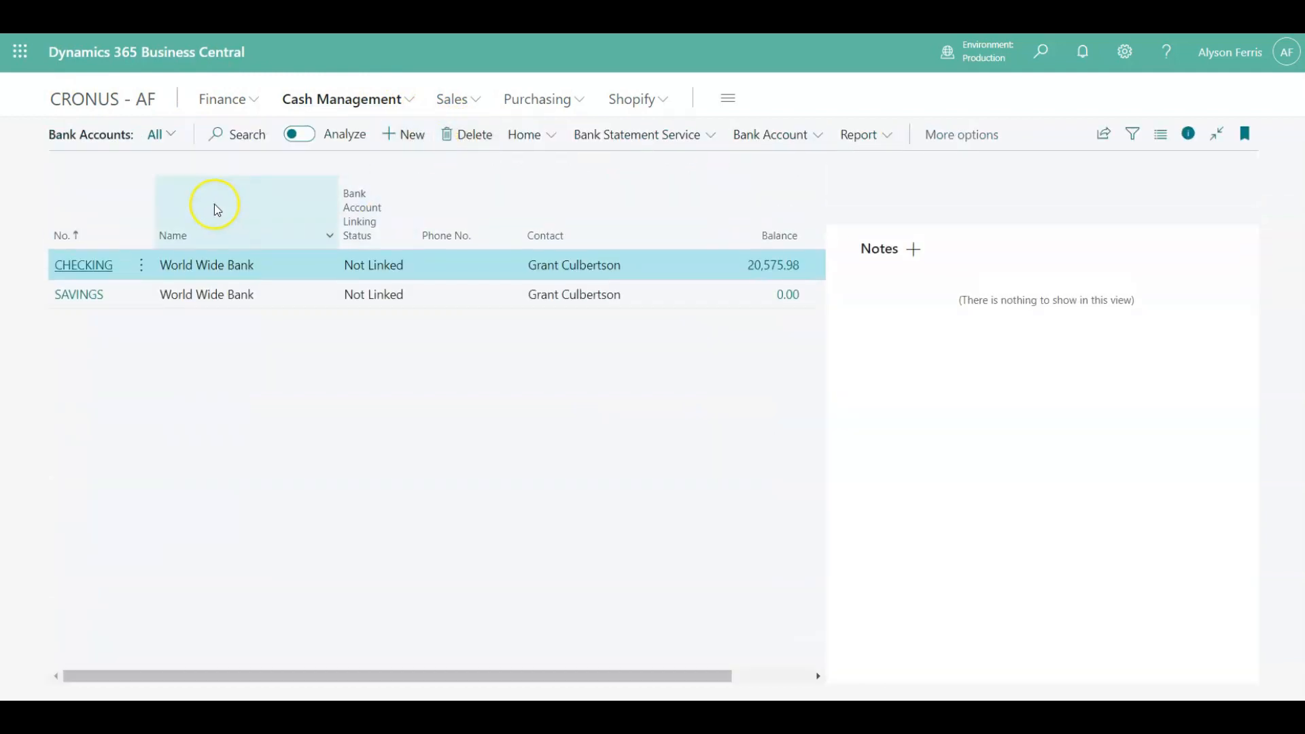
left_click(93, 265)
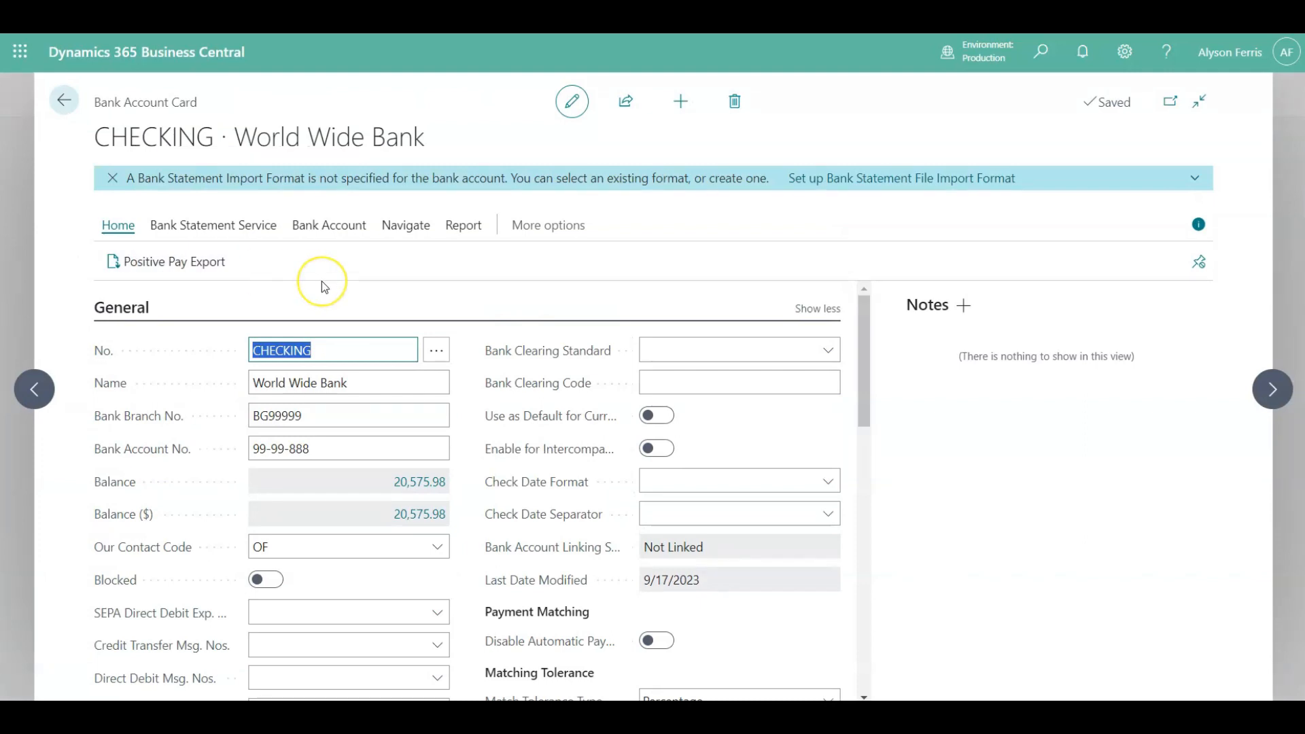
left_click(351, 226)
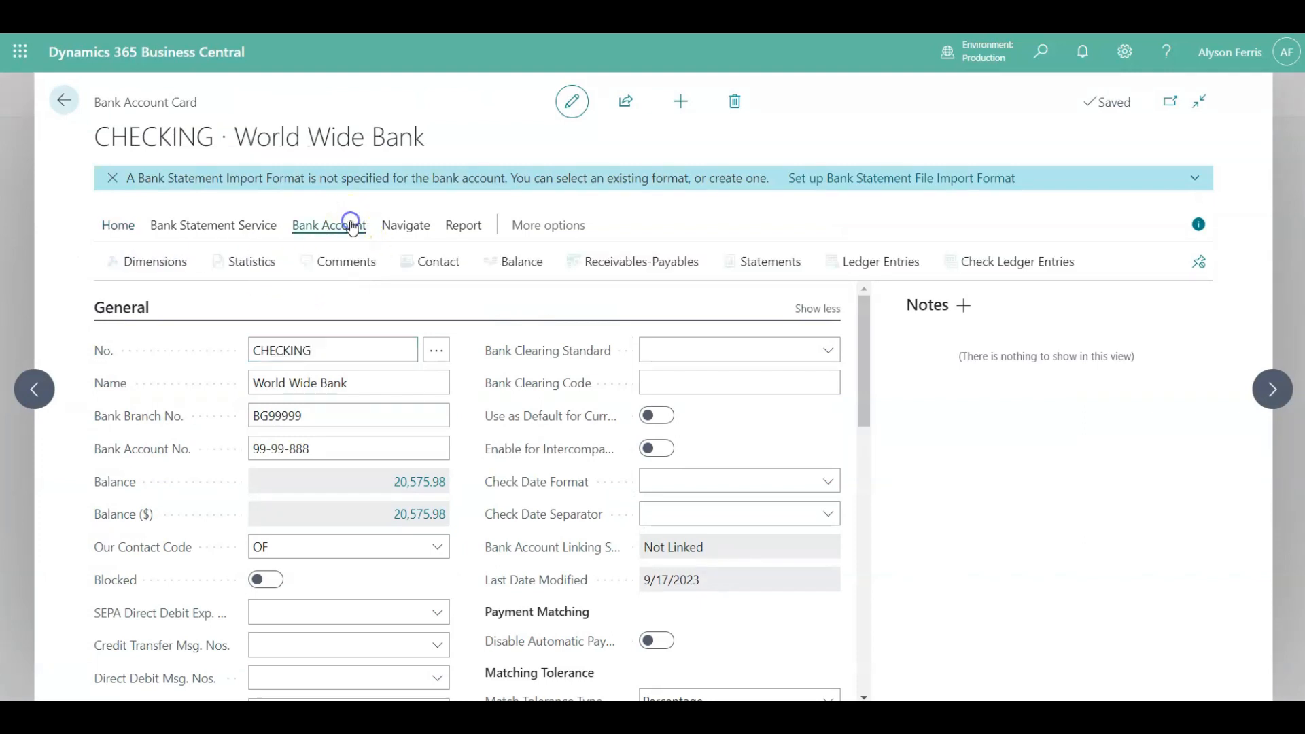
left_click(893, 275)
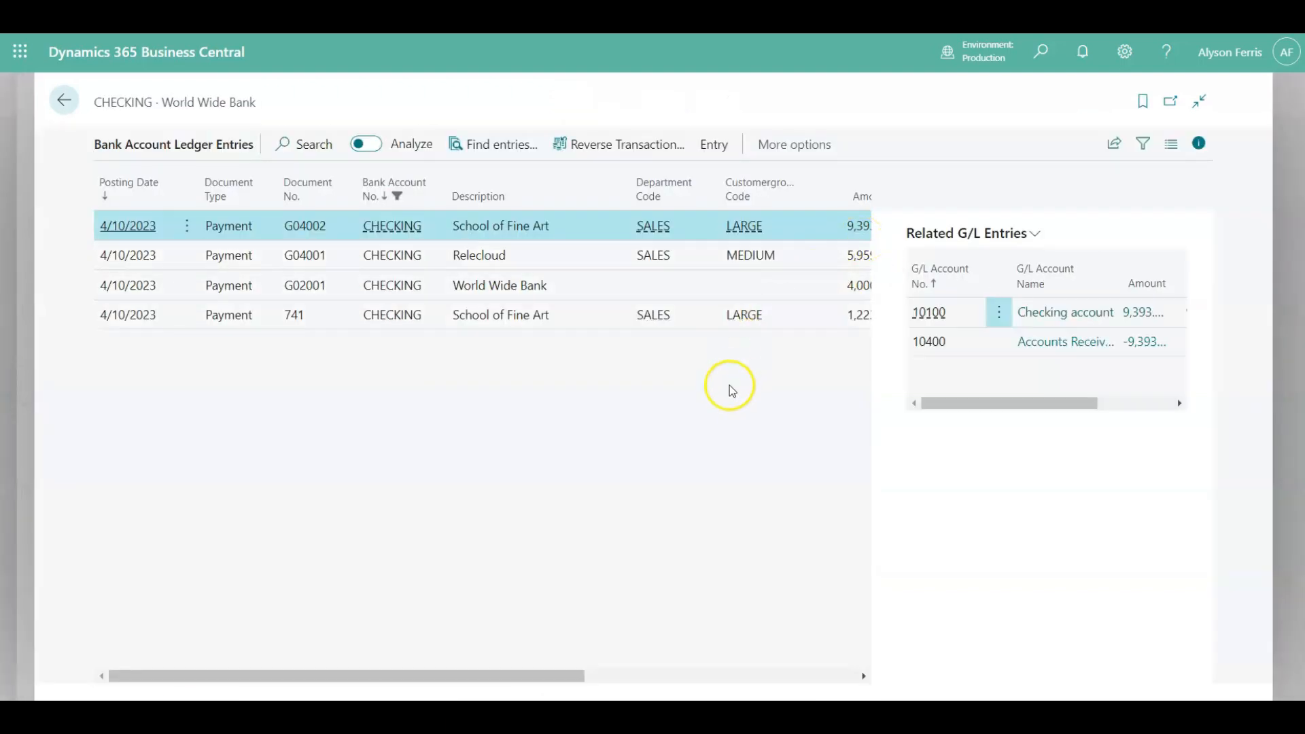
left_click(1201, 151)
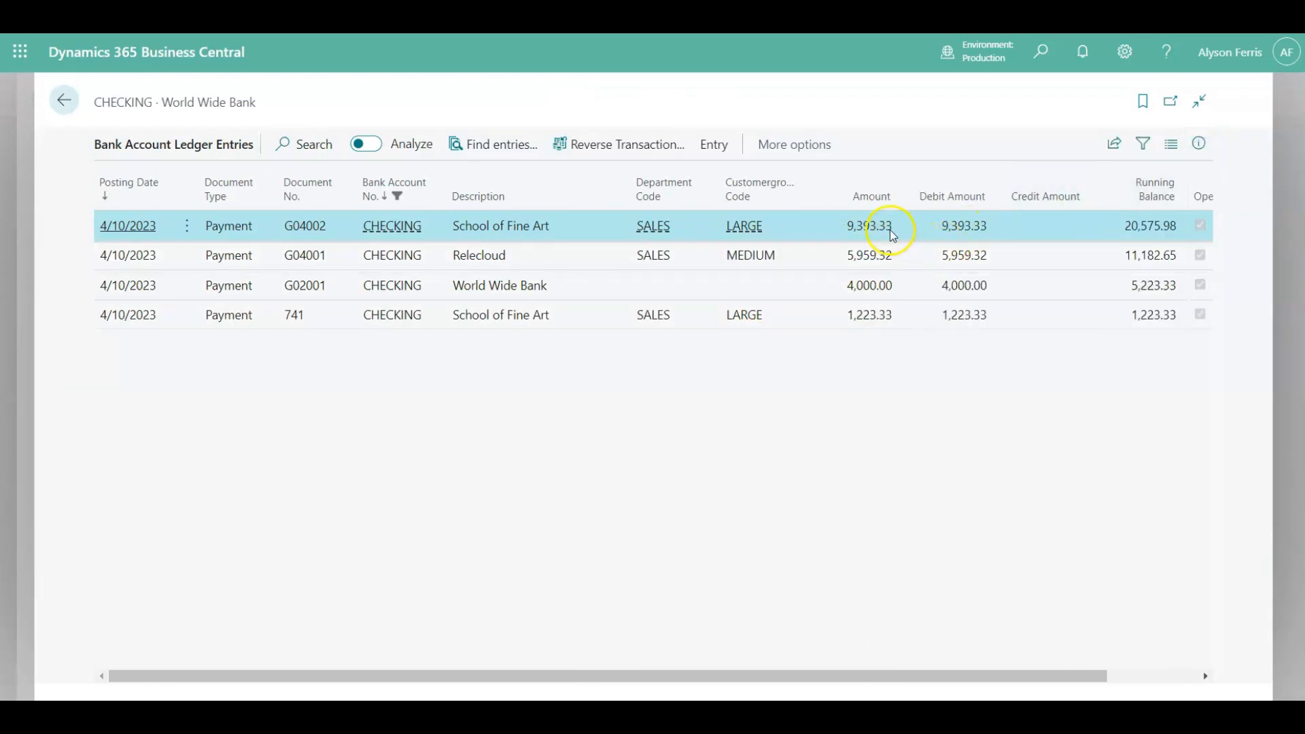
left_click(65, 110)
left_click(65, 112)
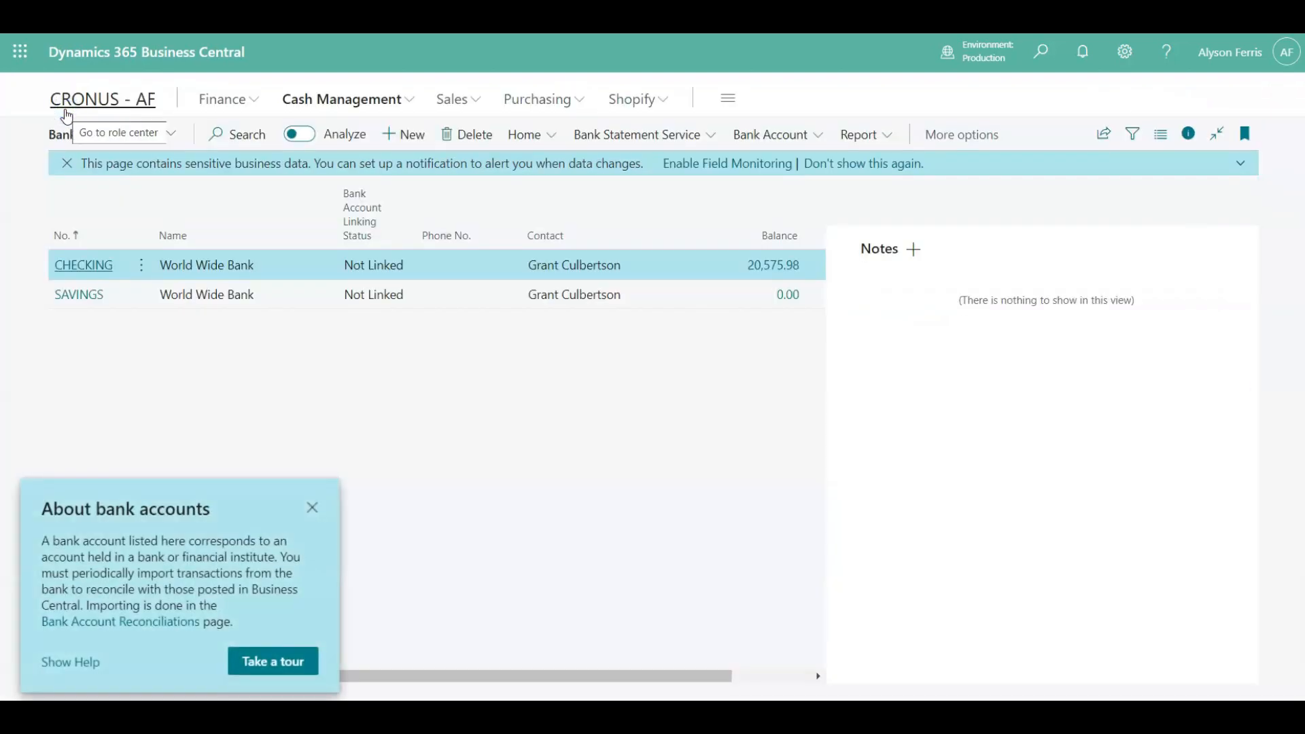
Step: Return to the role center, search for "g/l reg" and open the G/L Registers to examine the latest postings
left_click(99, 99)
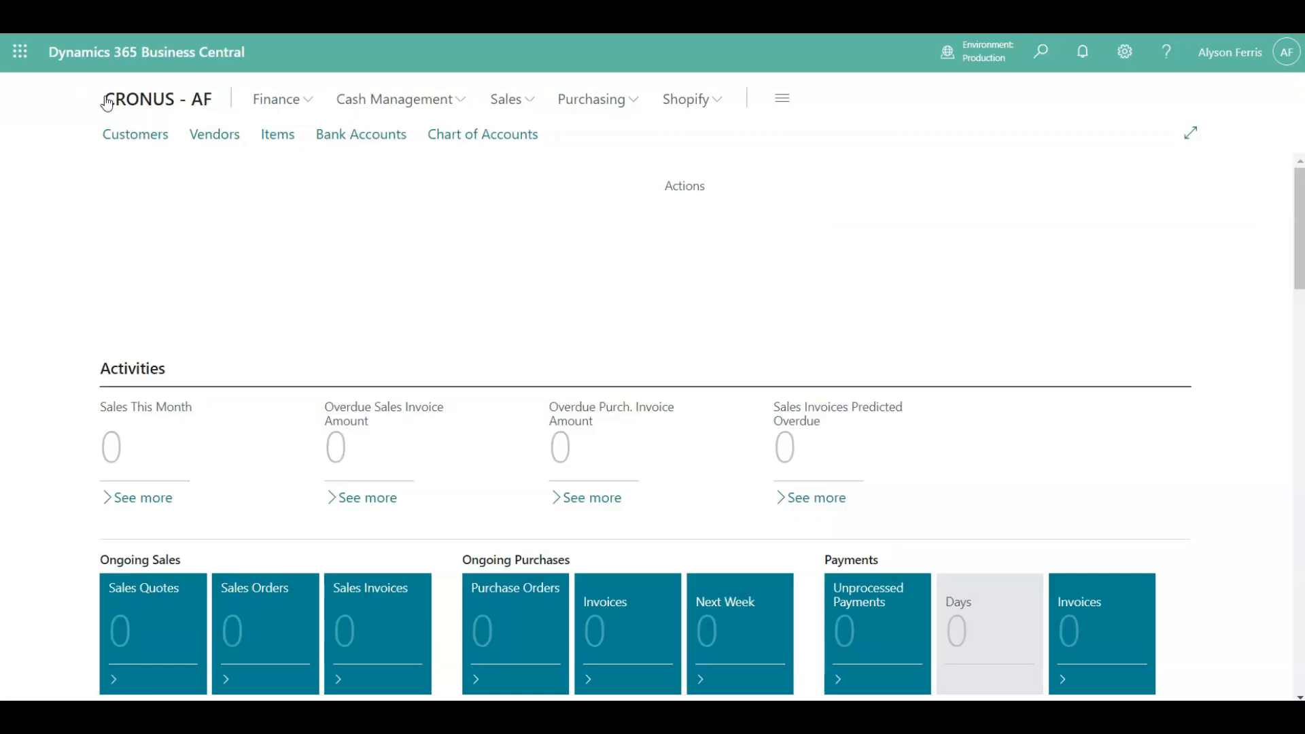
left_click(1041, 55)
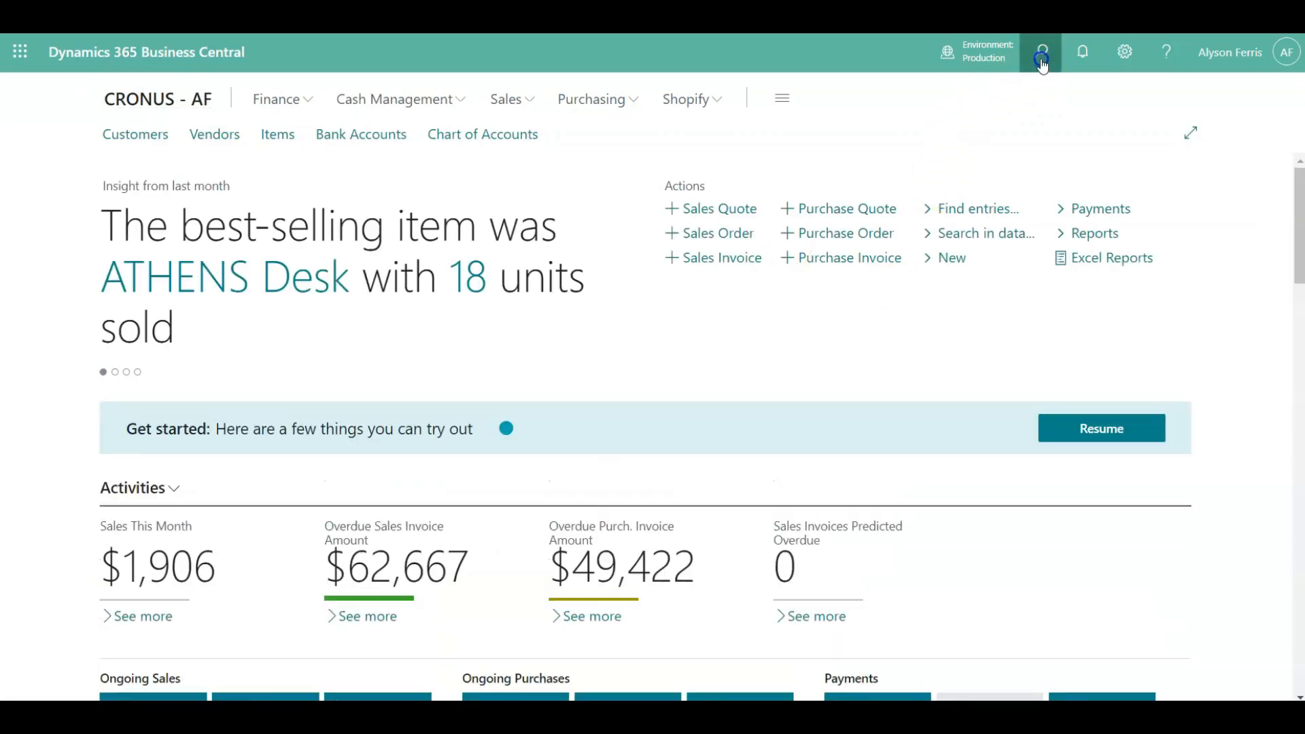
type("g")
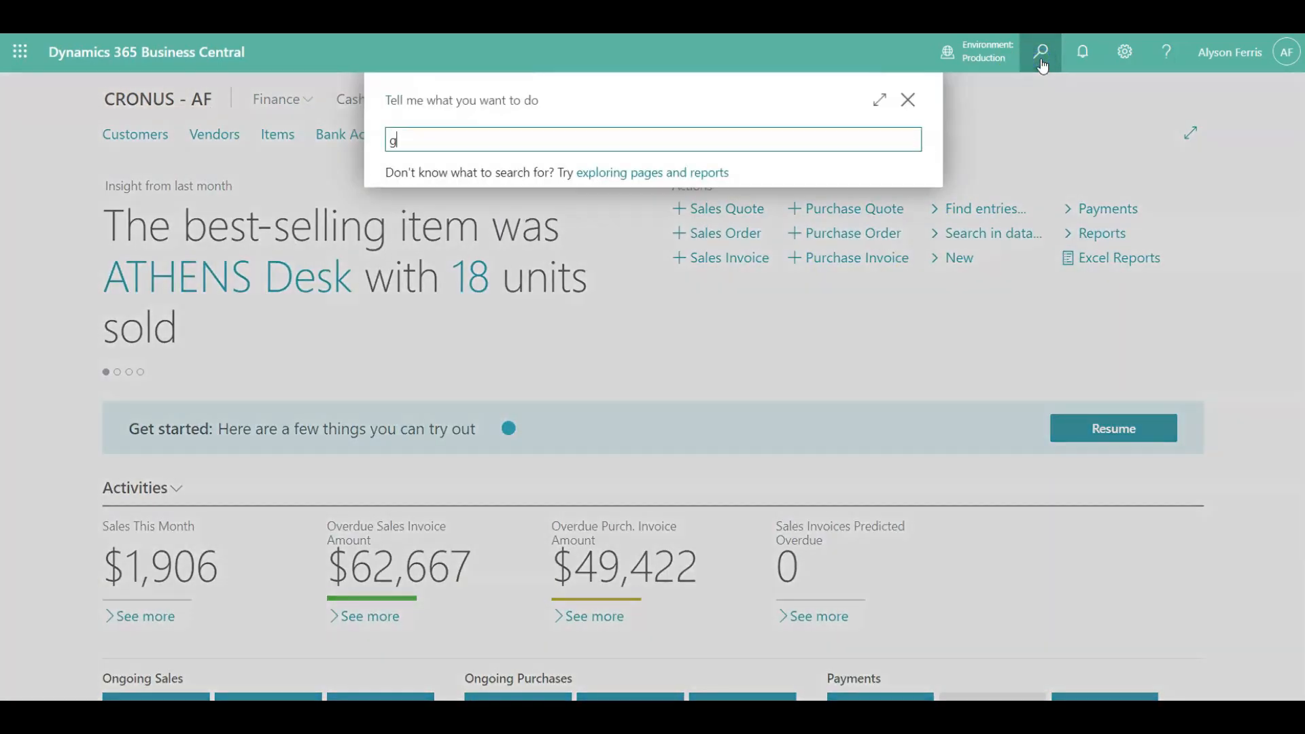
type("/l reg")
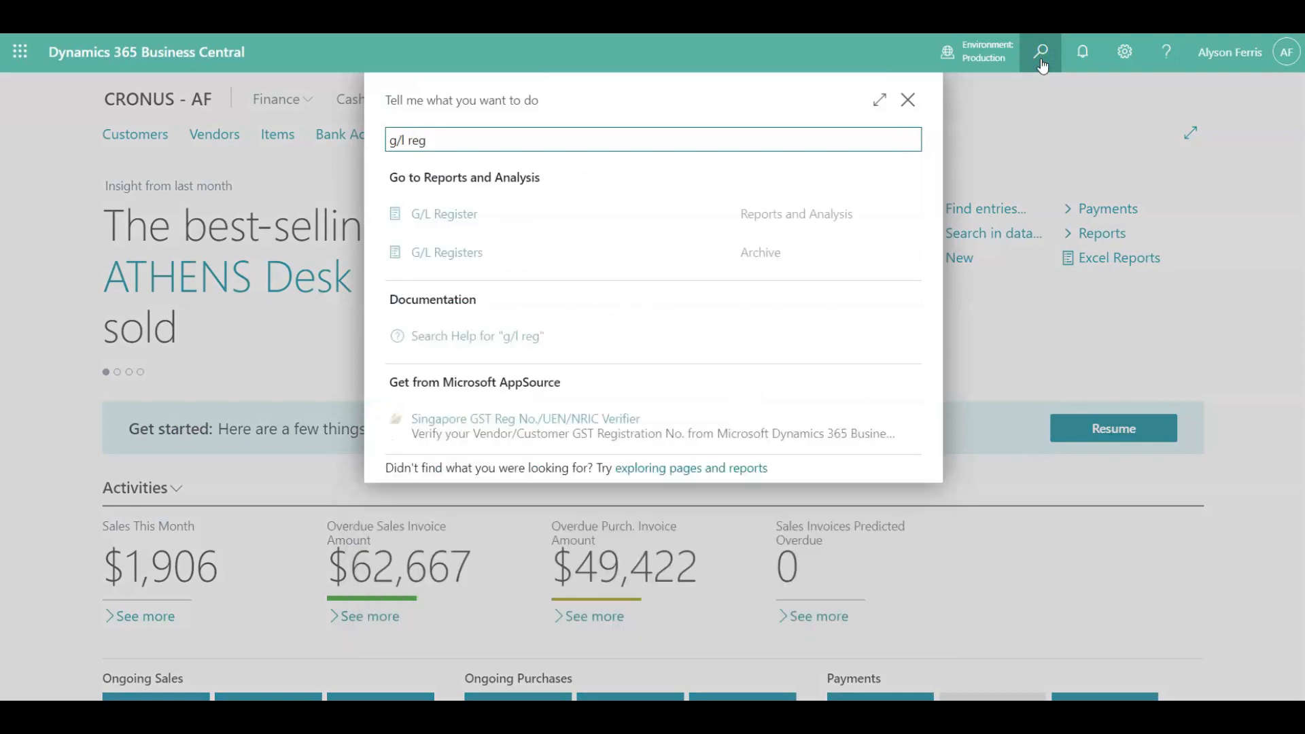
left_click(441, 246)
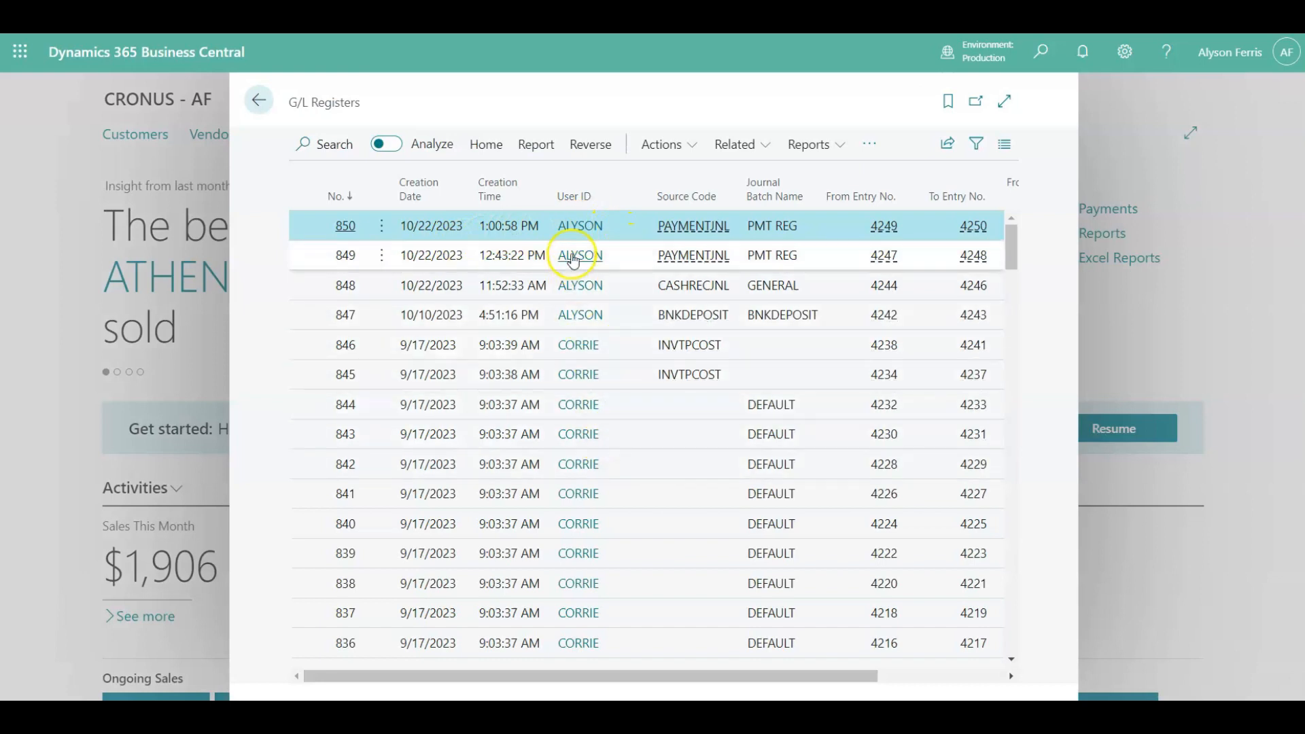
Step: From G/L register 850, review the general ledger entries and the customer ledger entries, returning to the registers after each
left_click(487, 145)
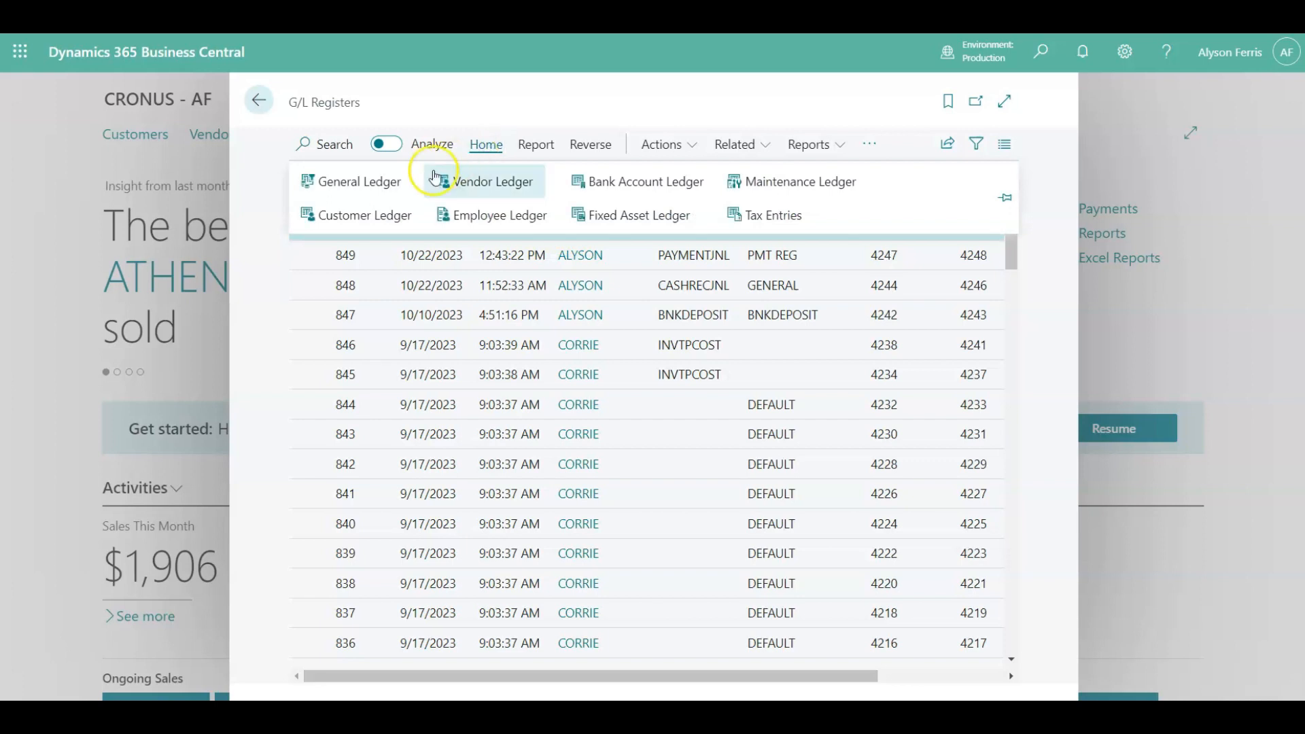
left_click(363, 179)
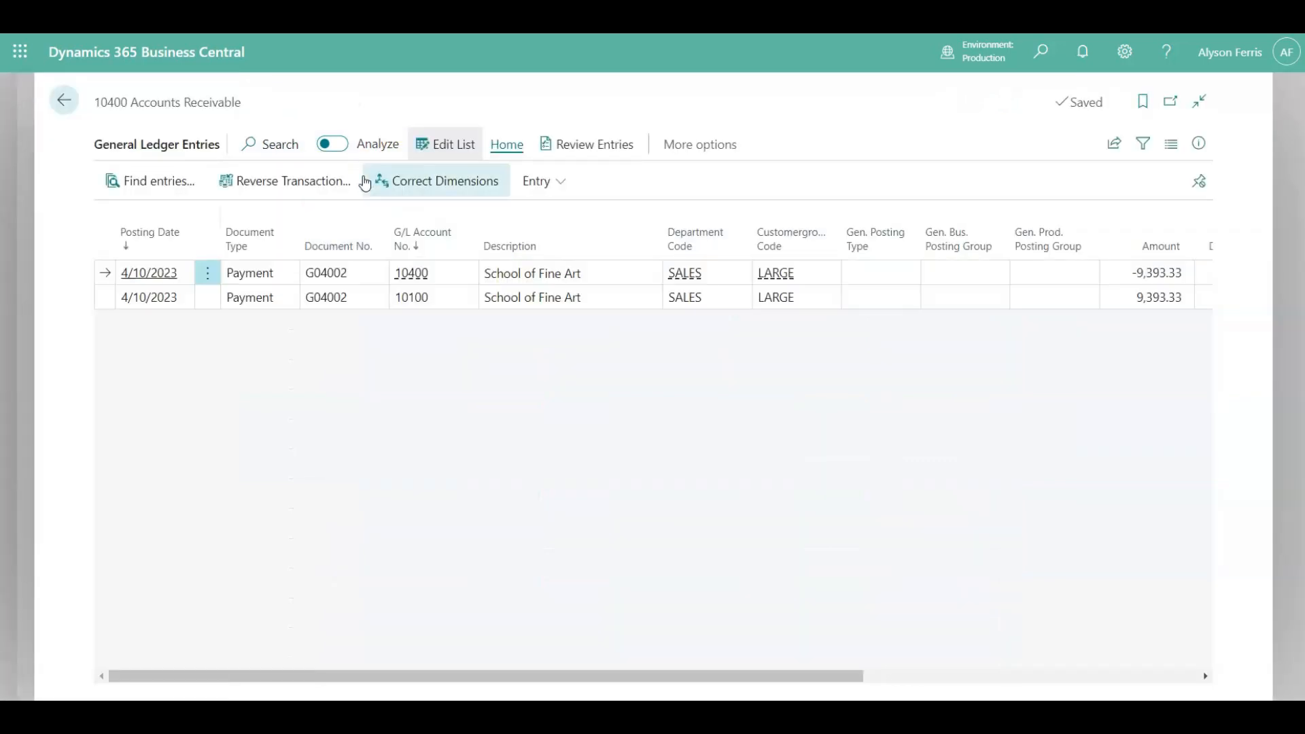
left_click(64, 107)
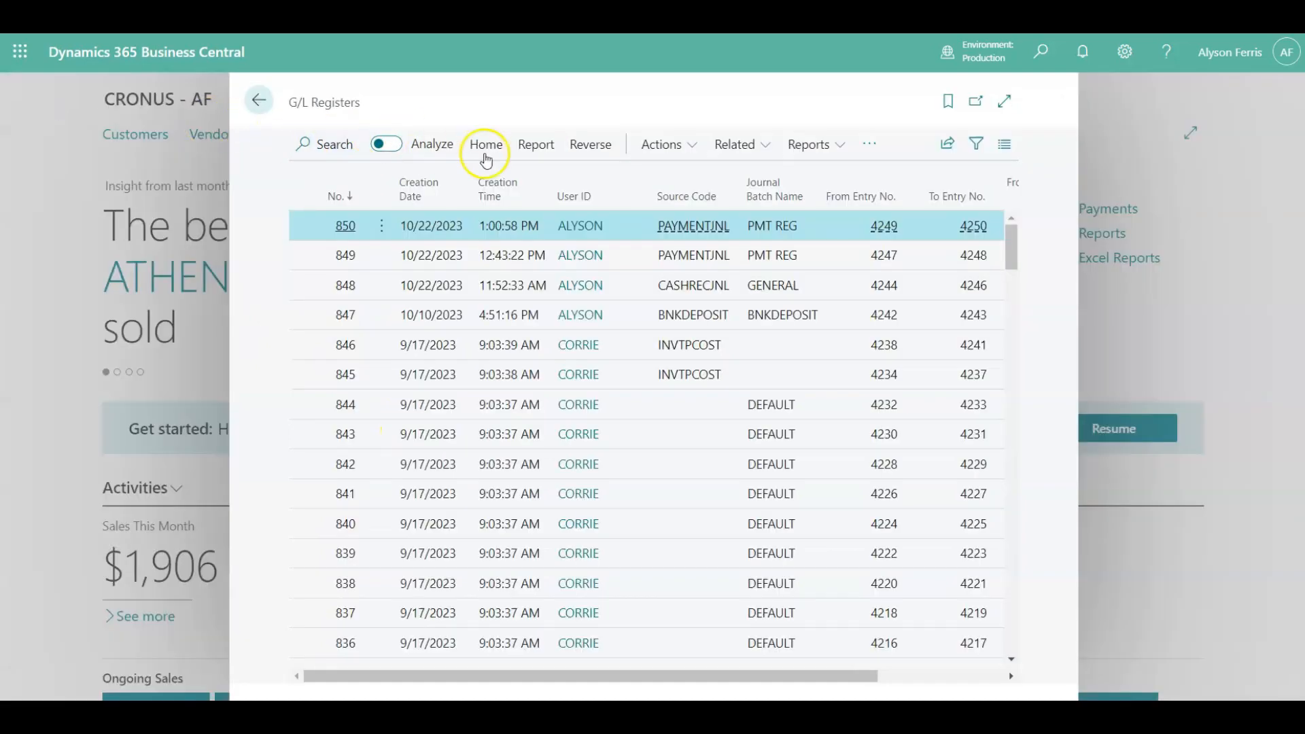
left_click(485, 152)
left_click(361, 234)
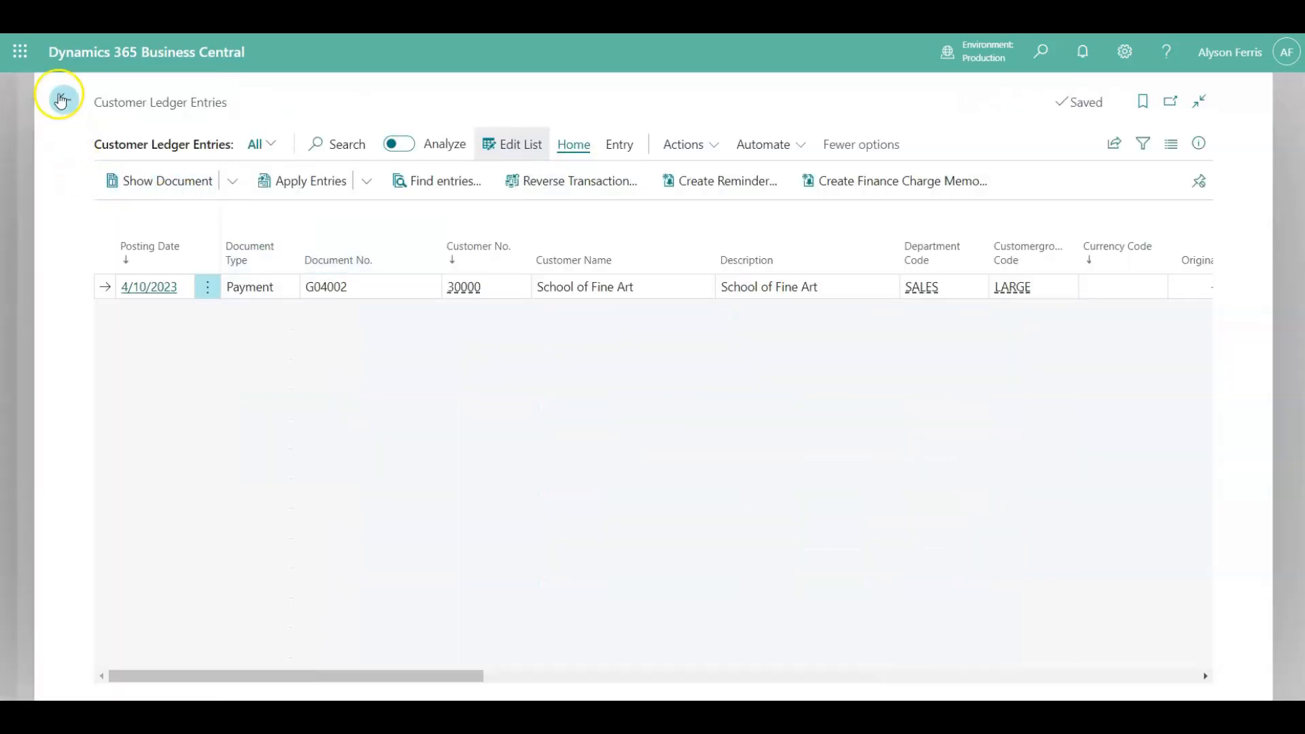
left_click(59, 99)
Step: Open the bank account ledger entries of G/L register 850 and return to the registers
left_click(498, 149)
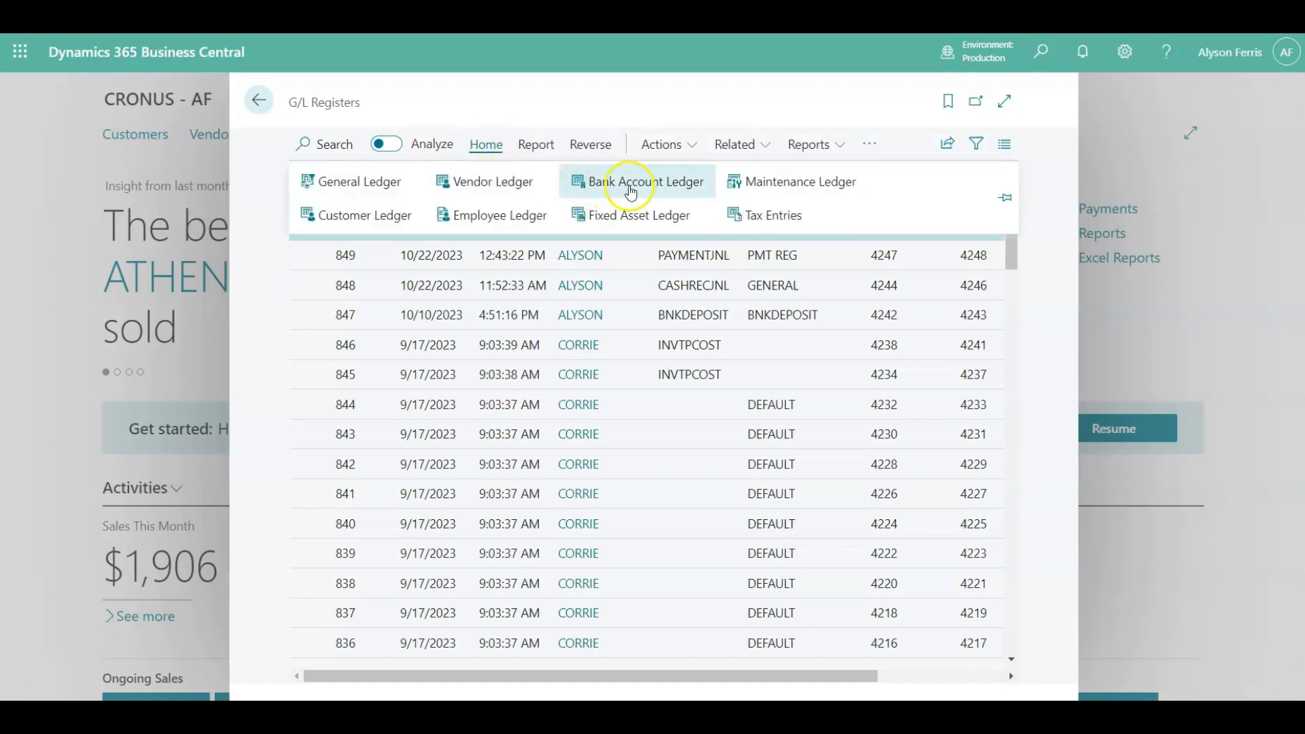
left_click(634, 188)
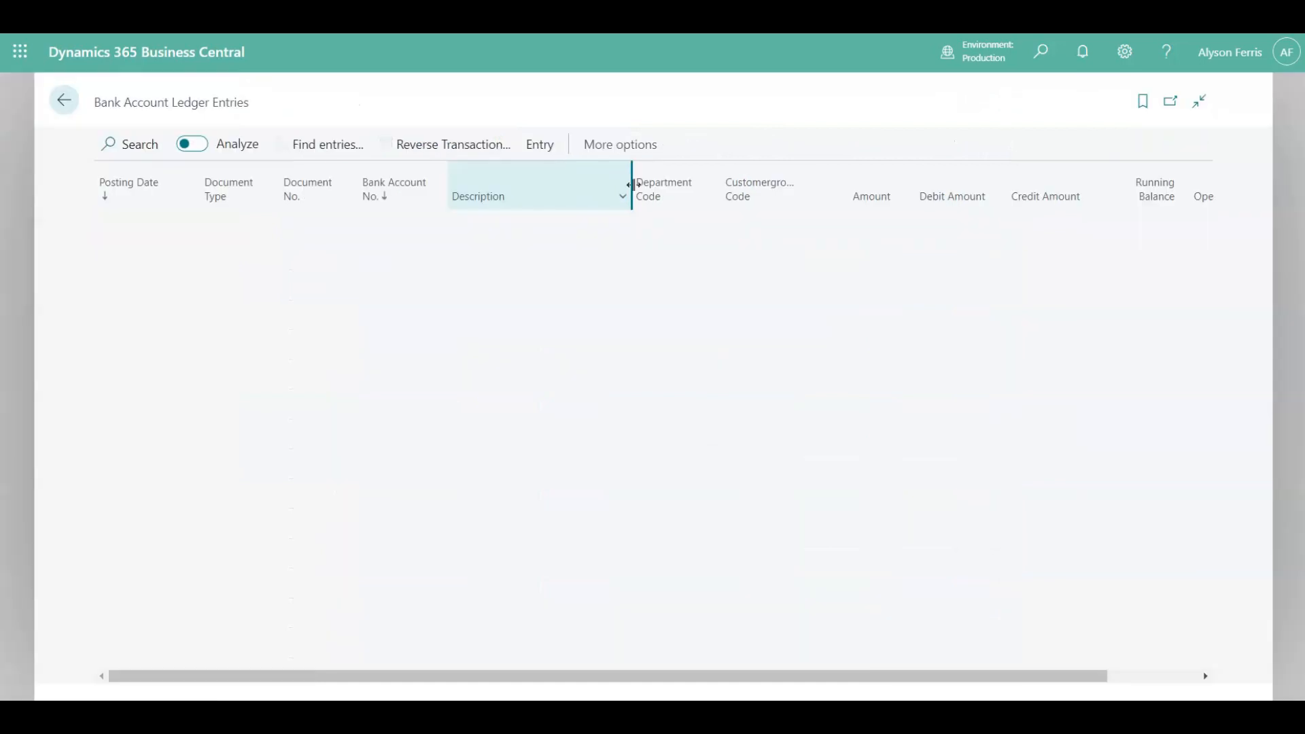
left_click(58, 103)
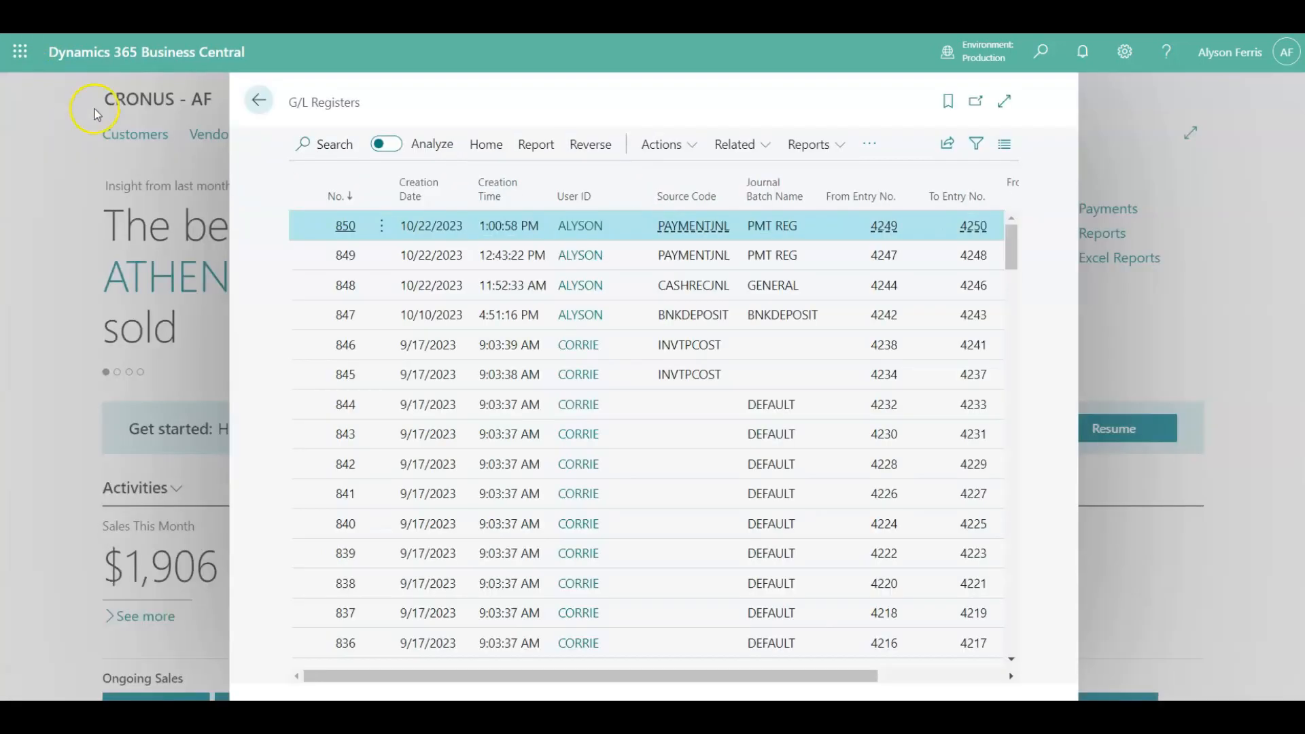
Step: Check the vendor ledger entries of G/L register 850, and close the registers to return to the role center
left_click(440, 203)
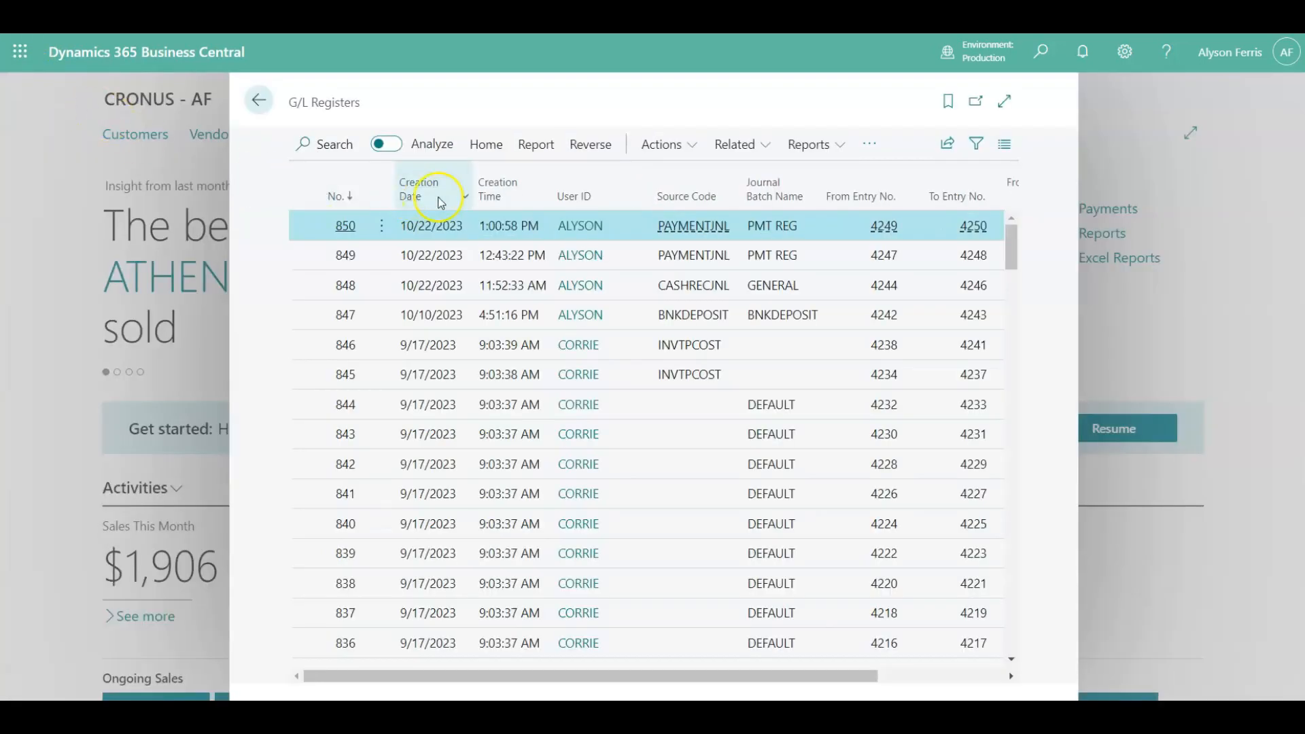
left_click(485, 144)
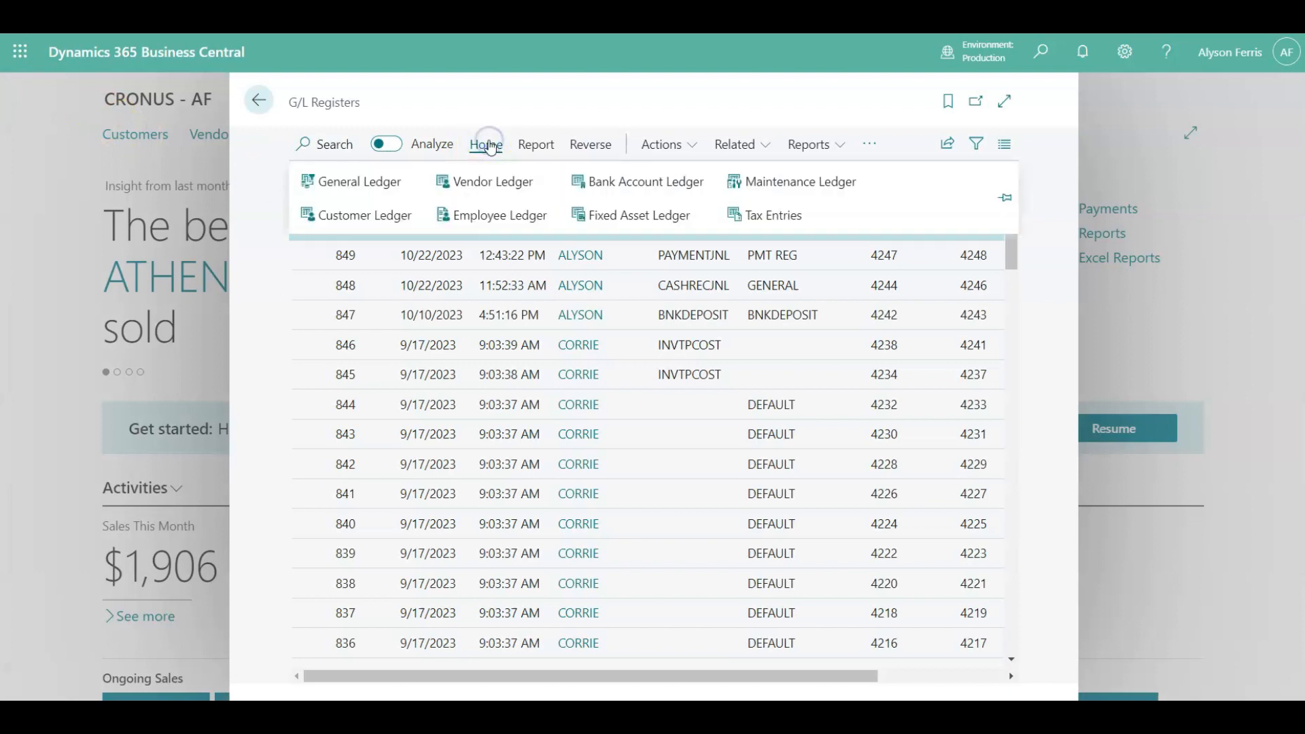
left_click(481, 177)
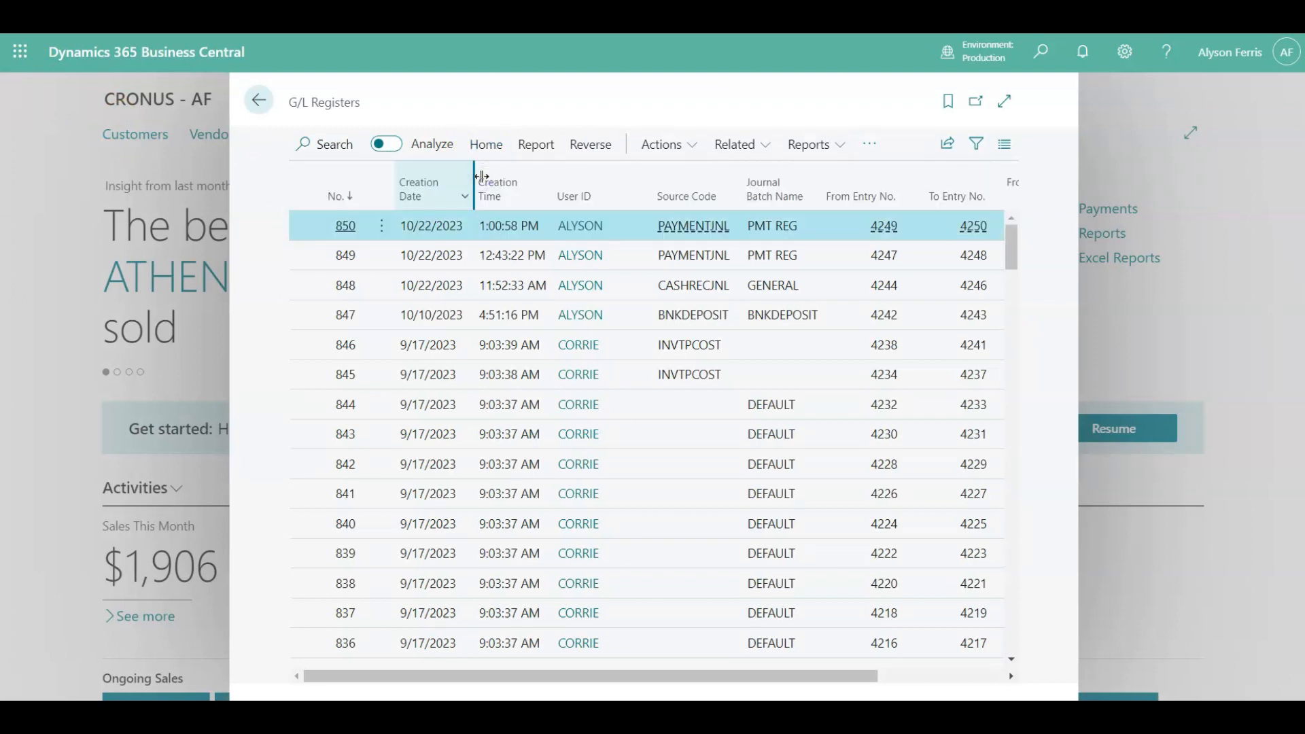
left_click(482, 177)
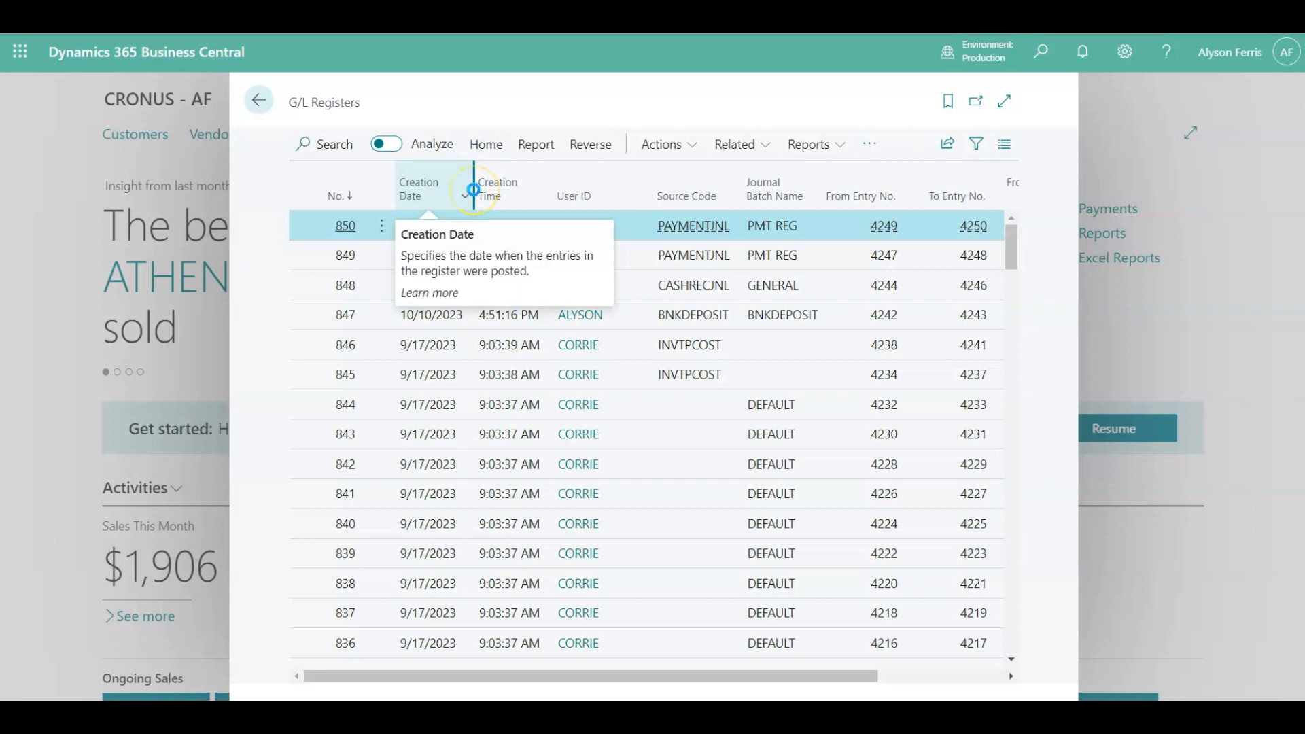
left_click(357, 288)
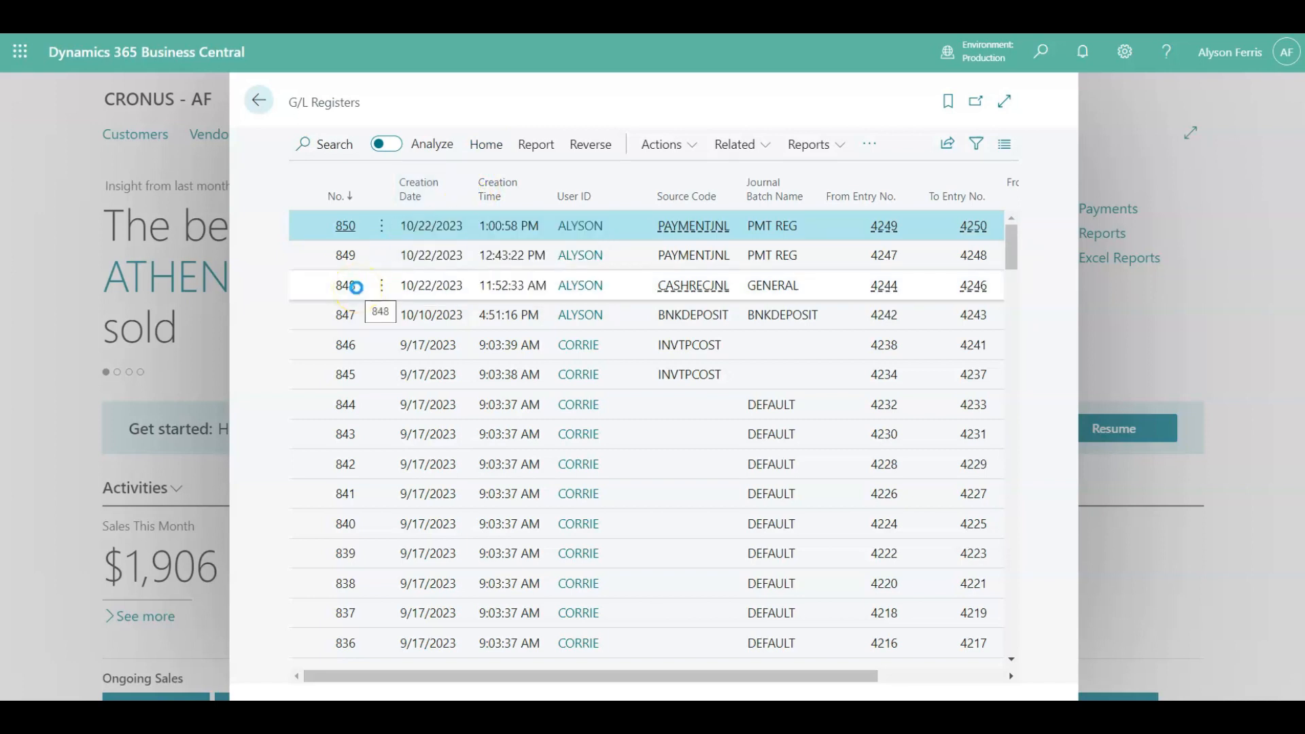
left_click(428, 294)
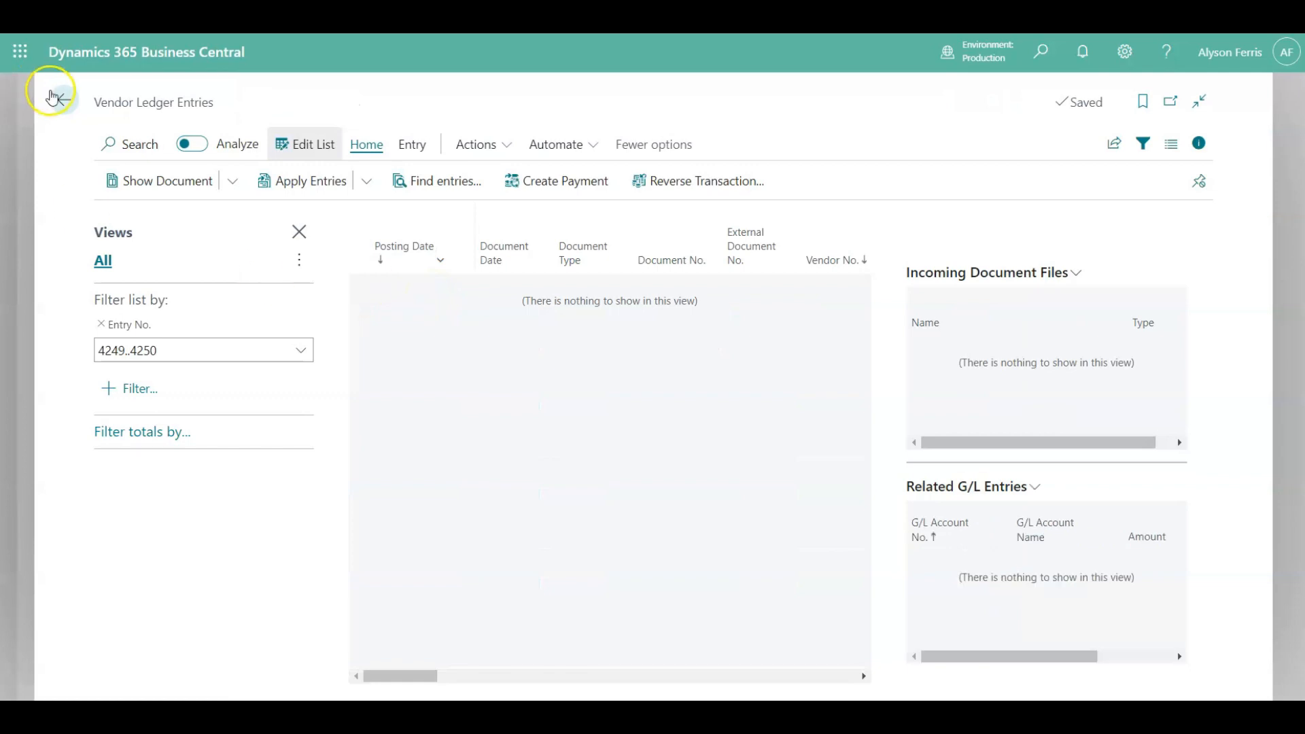
left_click(59, 102)
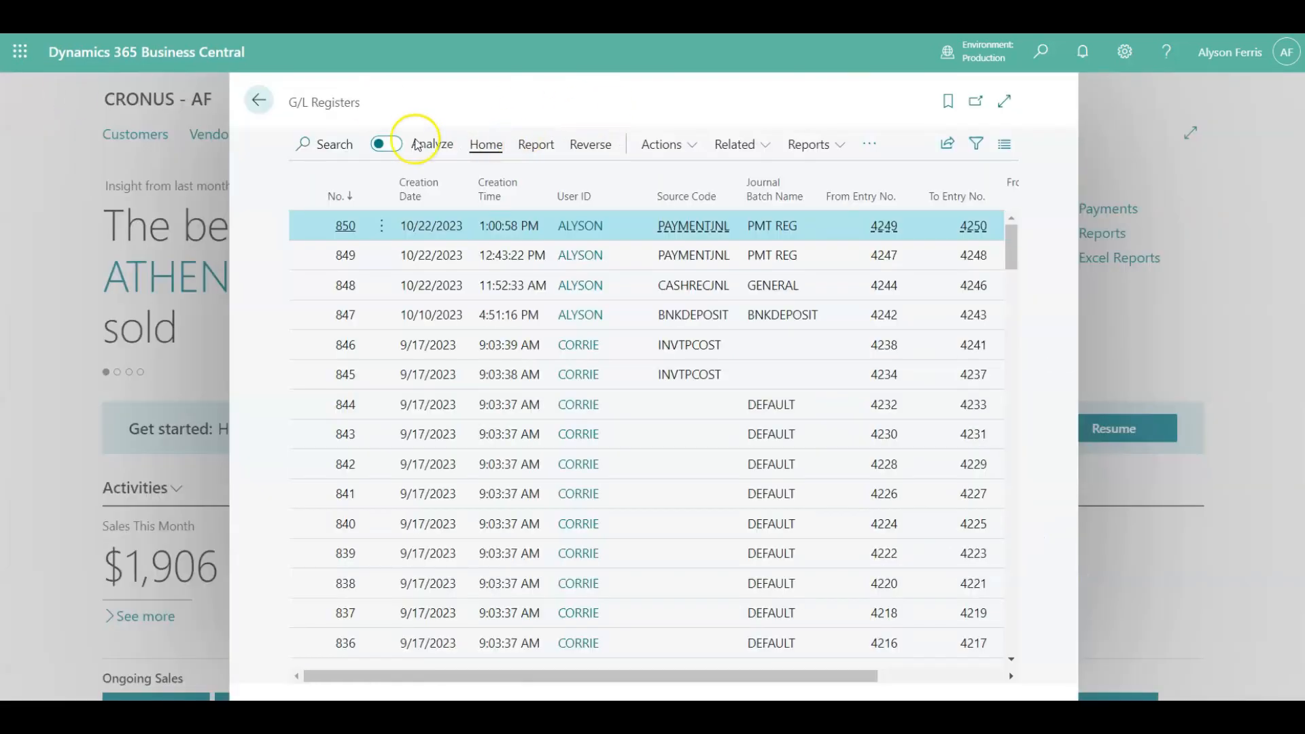
left_click(260, 96)
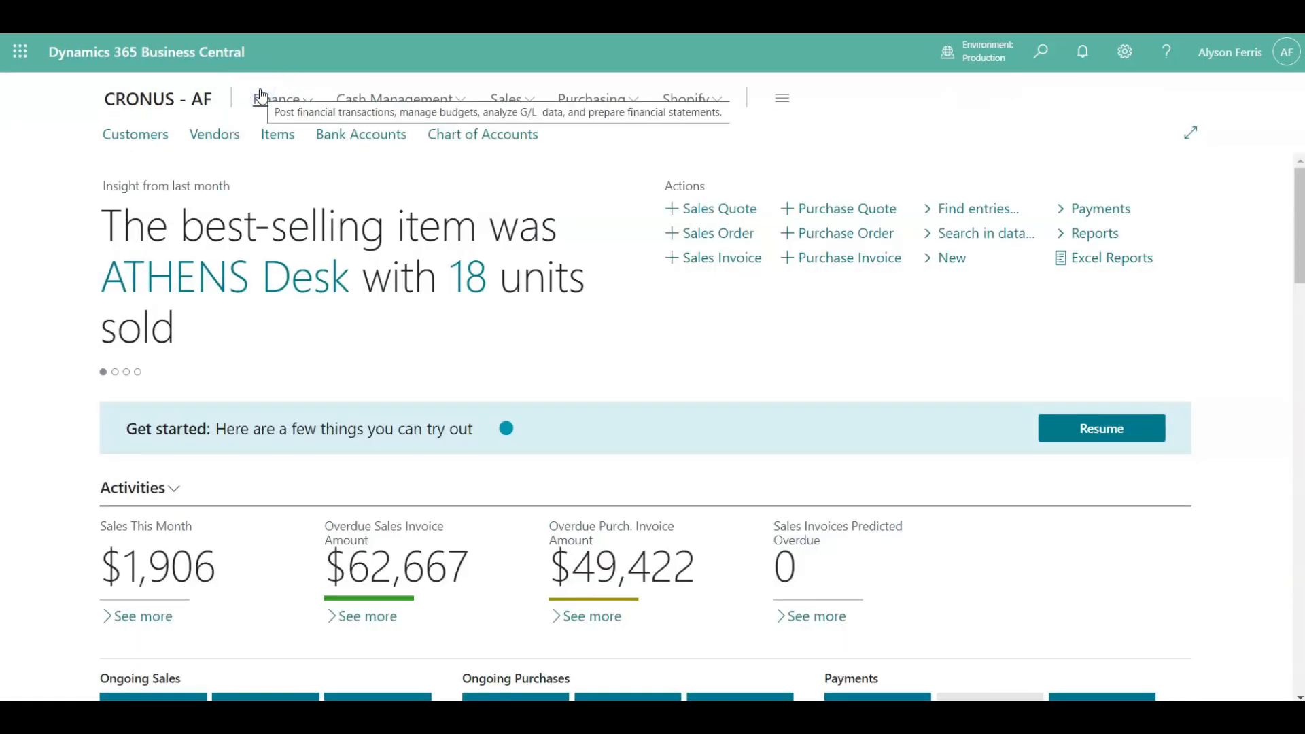